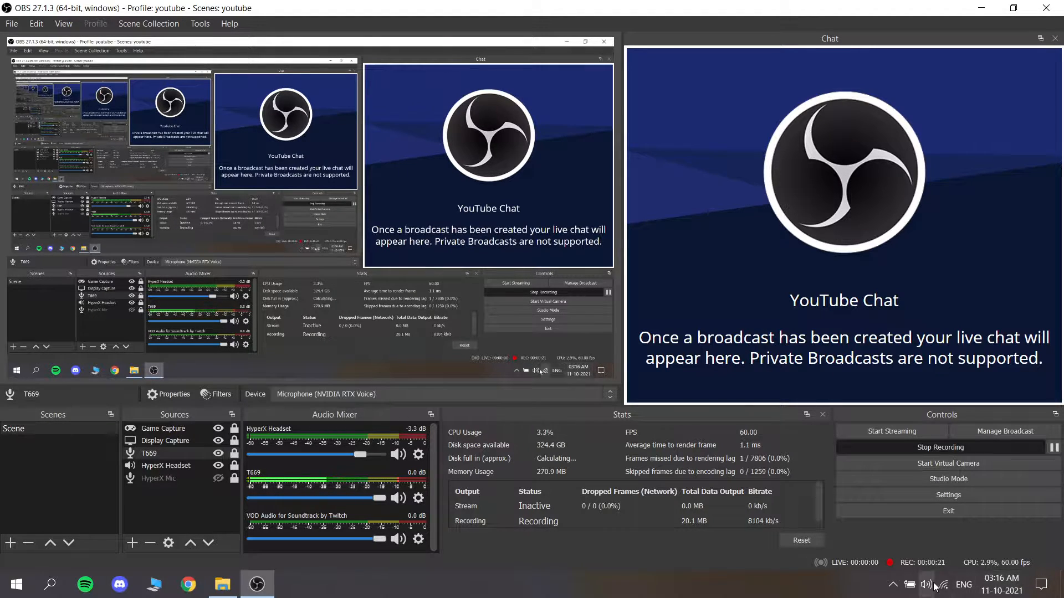
Step: Open NVIDIA RTX Voice, dismiss the NVIDIA Control Panel, and turn off background noise removal for the microphone
click(893, 585)
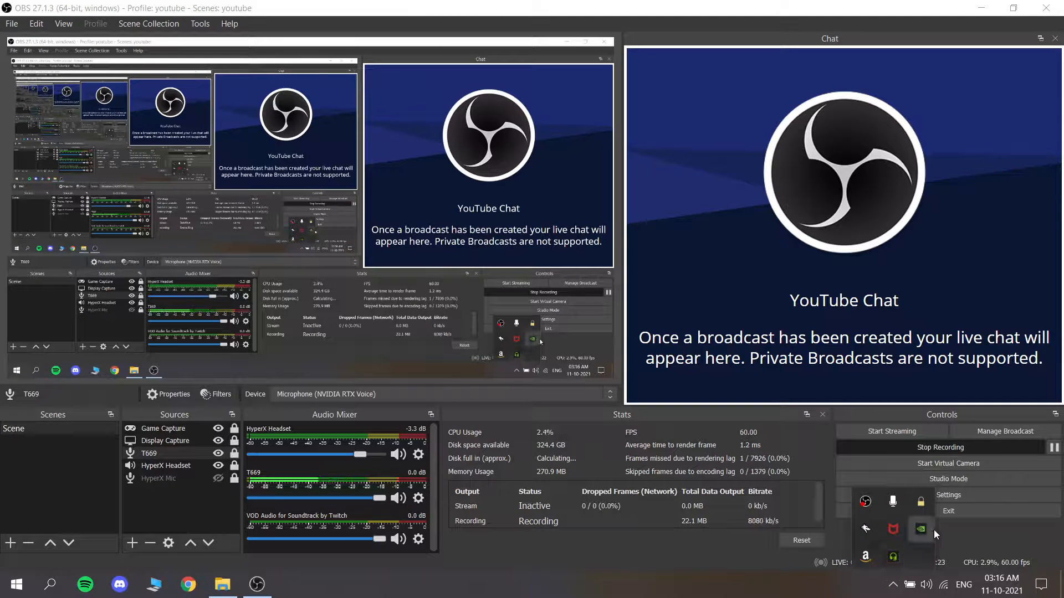
click(892, 556)
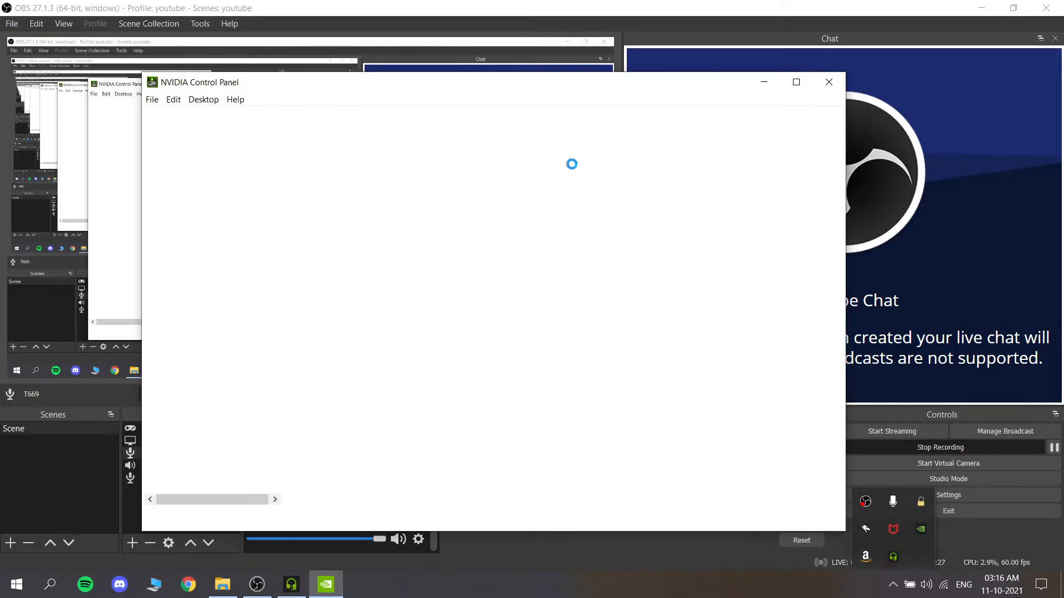
click(828, 84)
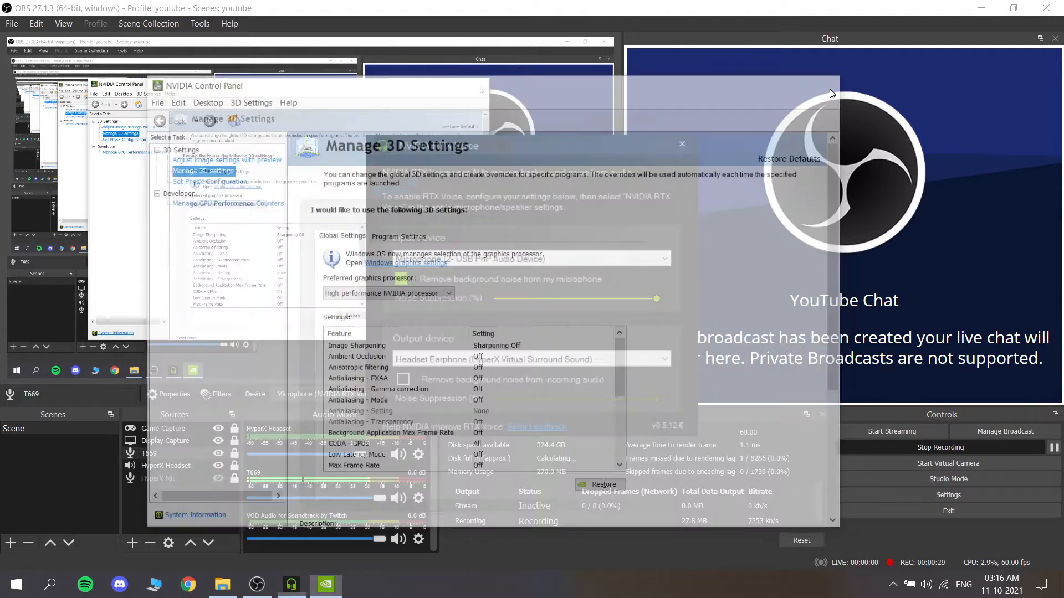
click(396, 281)
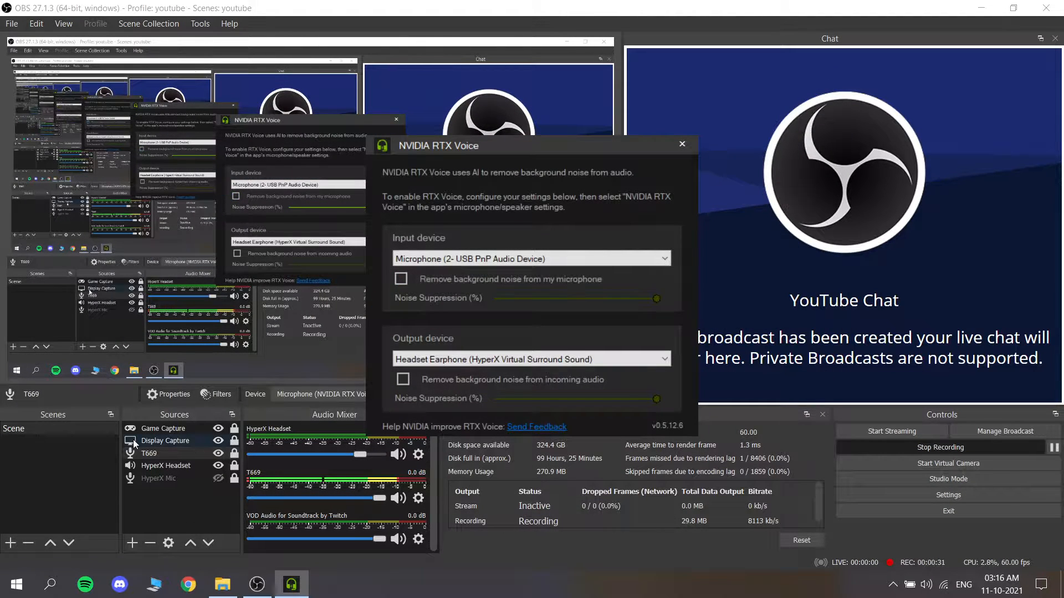
Step: Disable the Noise Suppression, EQ, Expander, Compressor and Limiter filters on the T669 source
click(174, 455)
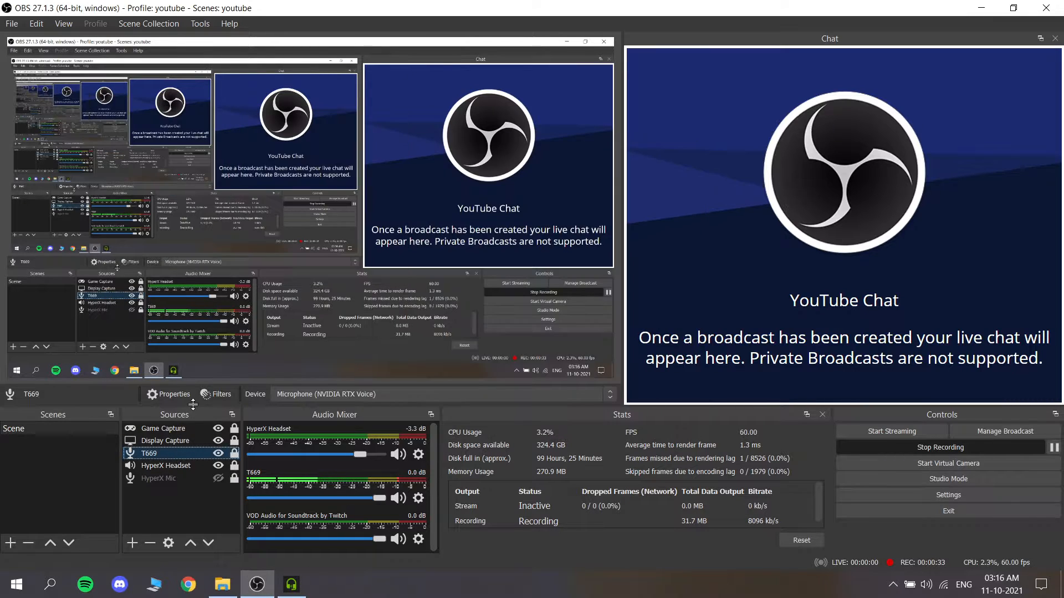
click(221, 394)
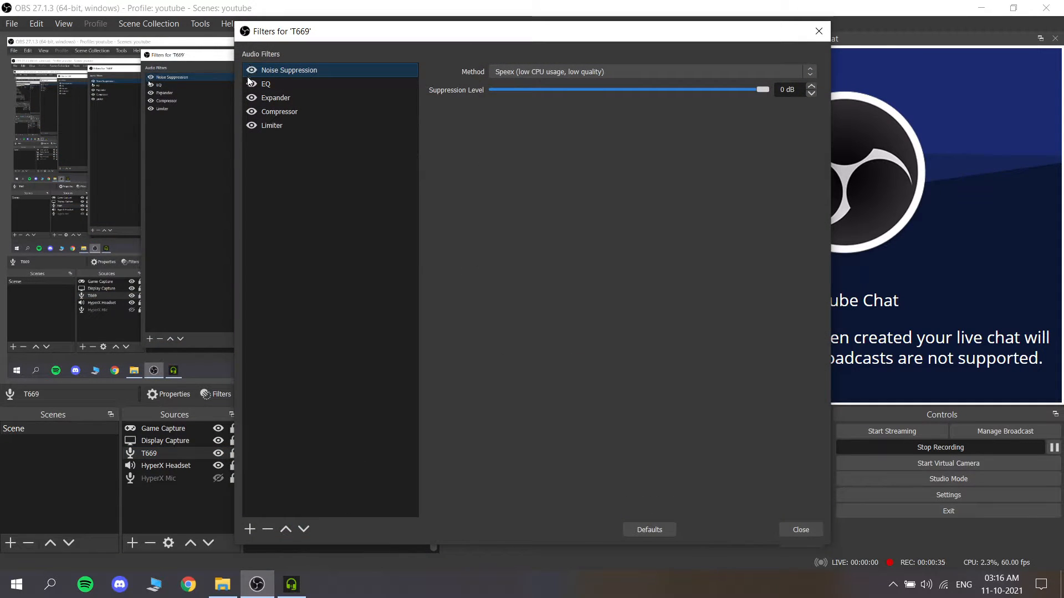
click(252, 69)
click(252, 83)
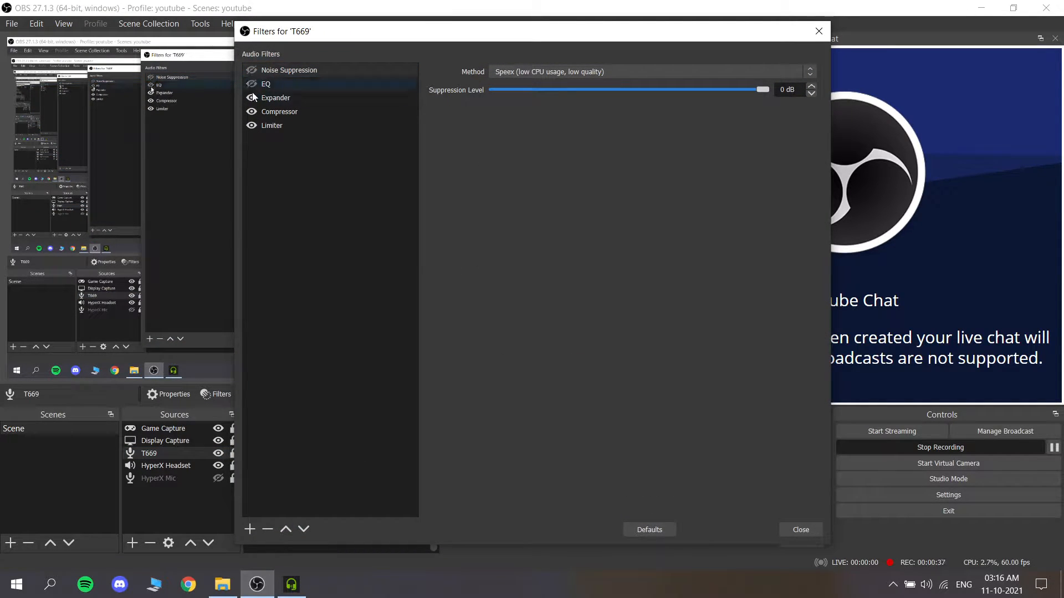
click(252, 97)
click(251, 111)
click(251, 125)
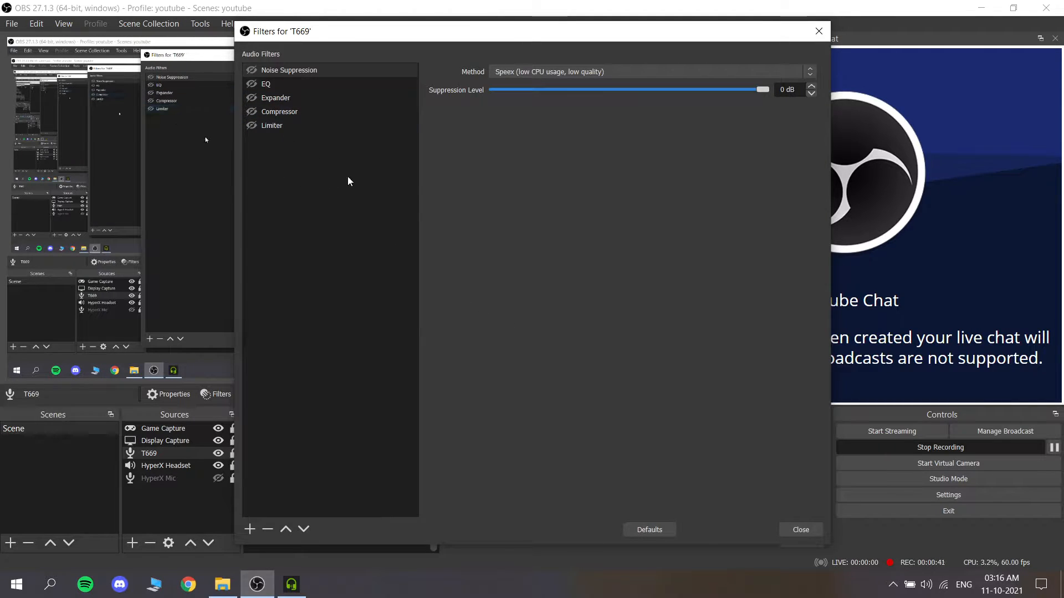
Step: Re-enable all five audio filters on the T669 source and close its filter settings
click(251, 71)
click(252, 84)
click(253, 98)
click(253, 110)
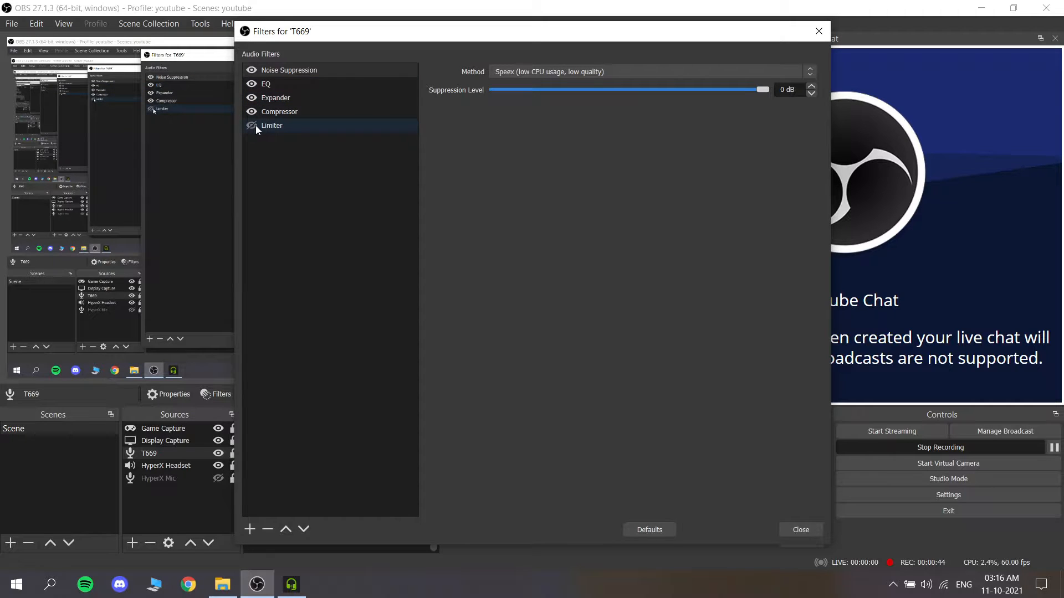
click(818, 526)
Step: Turn background noise removal for the microphone back on in NVIDIA RTX Voice and close its window
click(893, 585)
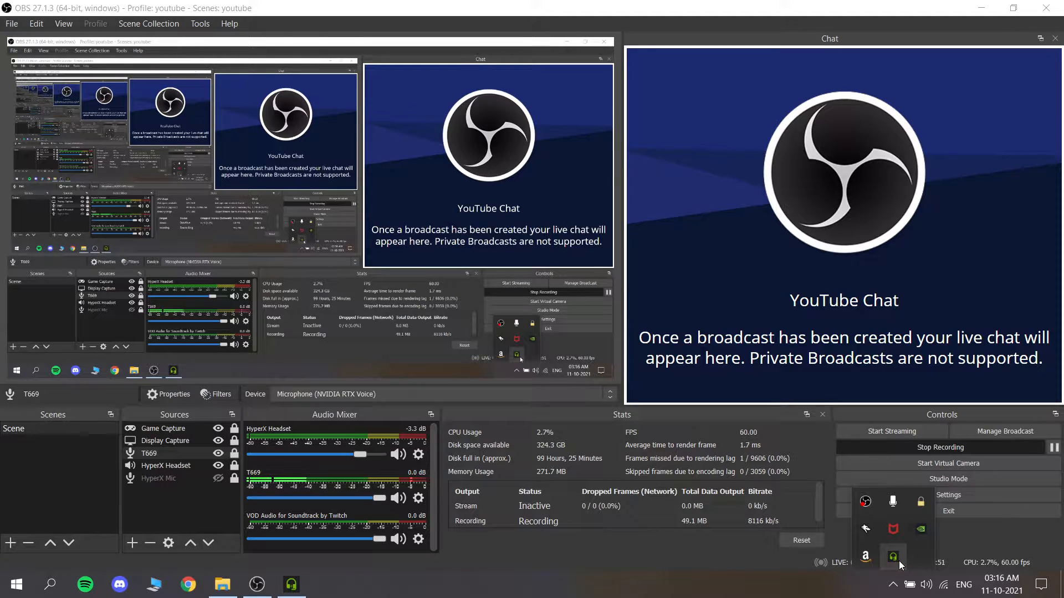
click(290, 584)
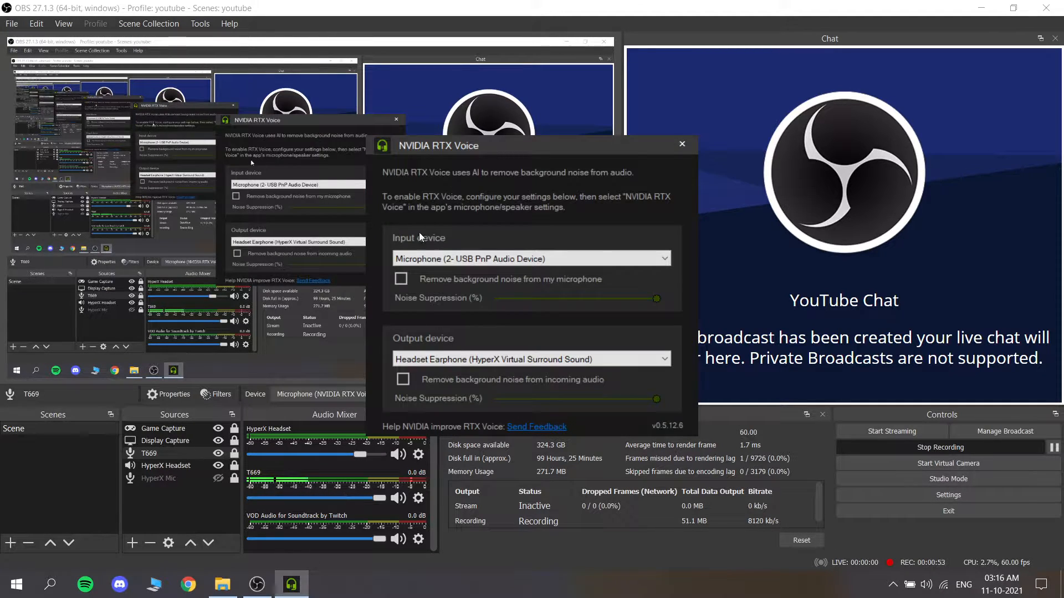
click(682, 145)
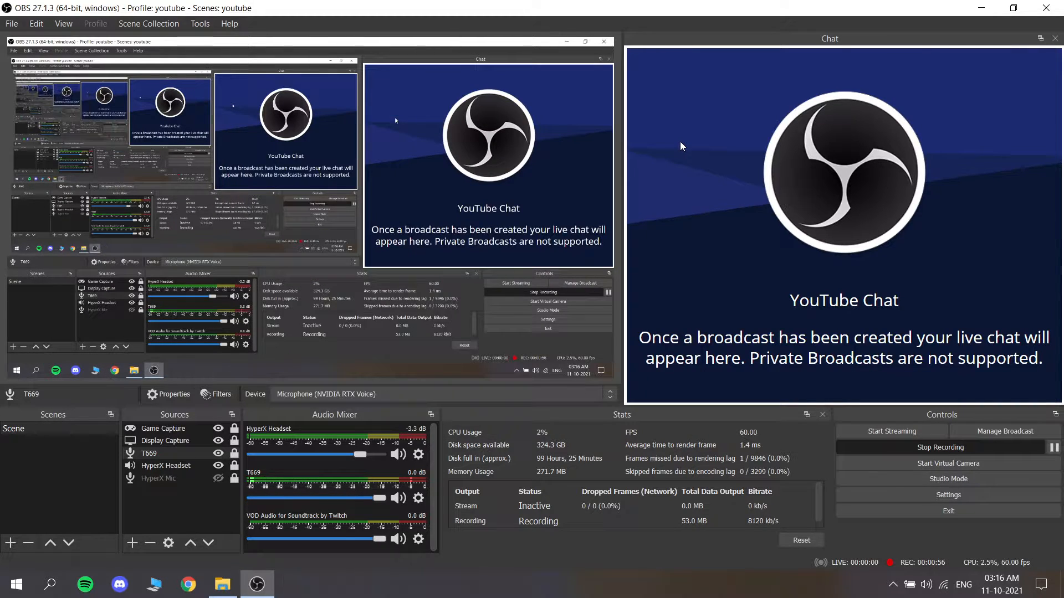
click(387, 395)
click(387, 394)
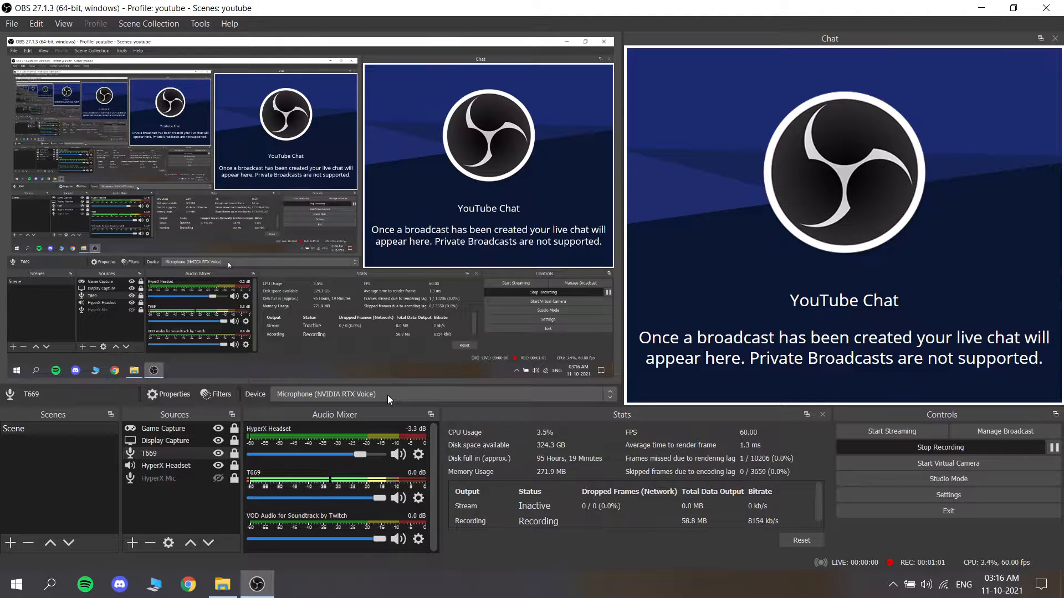
right_click(920, 587)
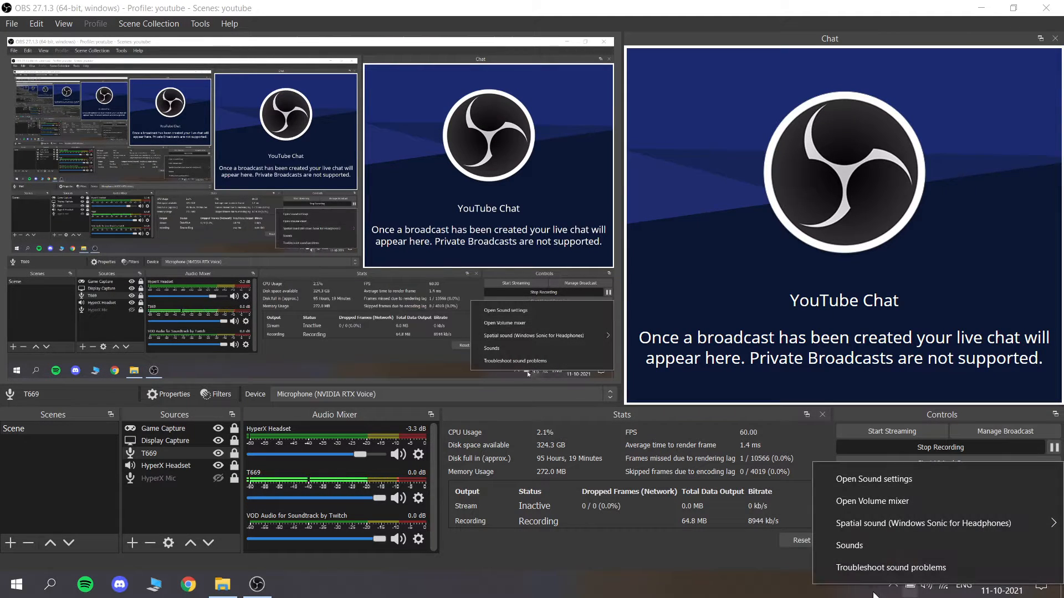
click(706, 587)
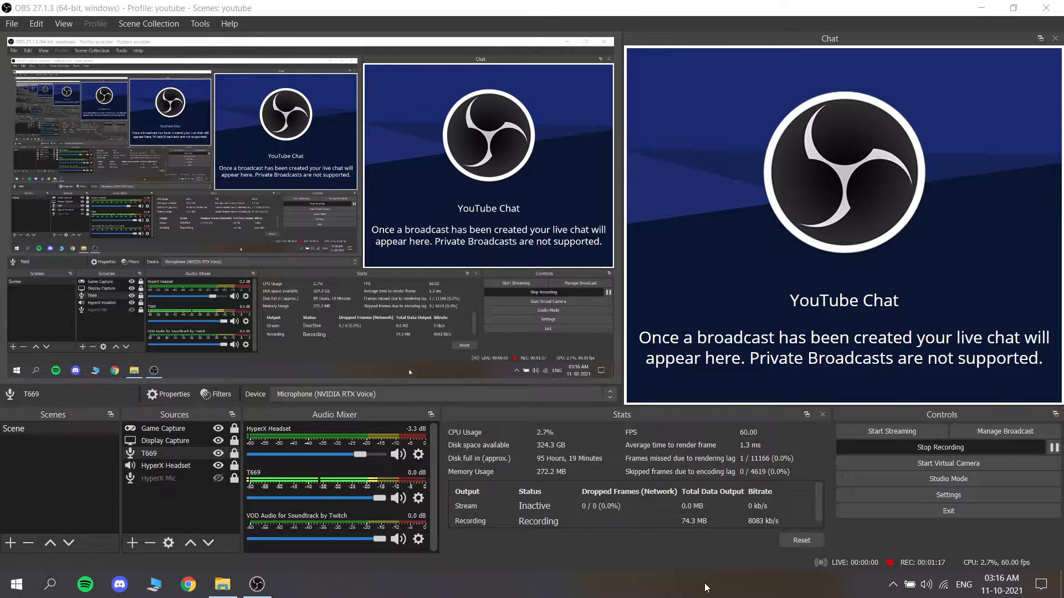
Step: Open the Windows Sound settings and show the list of recording devices
right_click(927, 586)
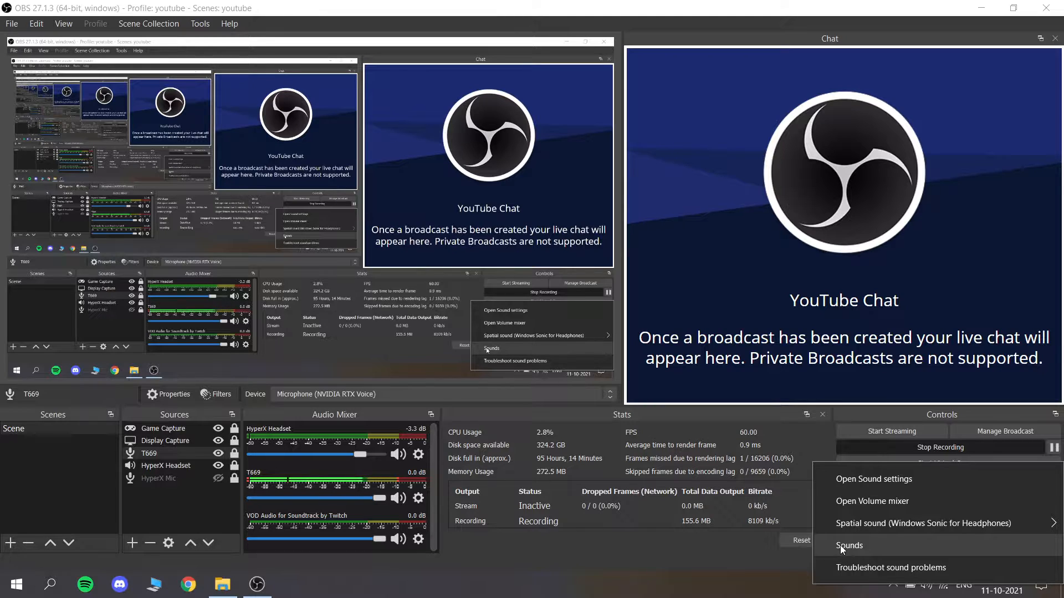
click(840, 545)
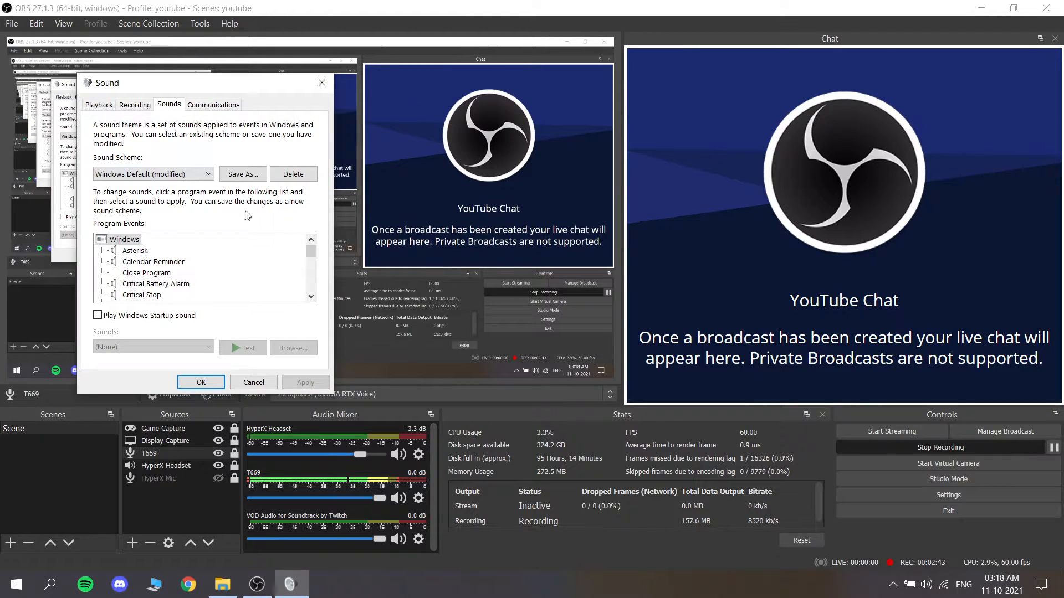
right_click(929, 588)
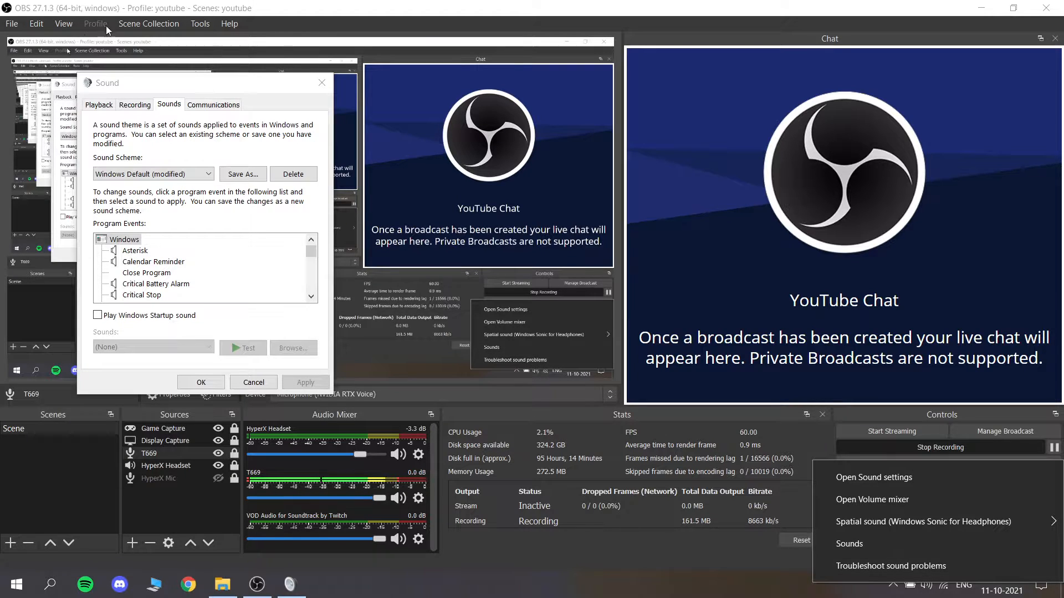
drag(130, 89, 449, 119)
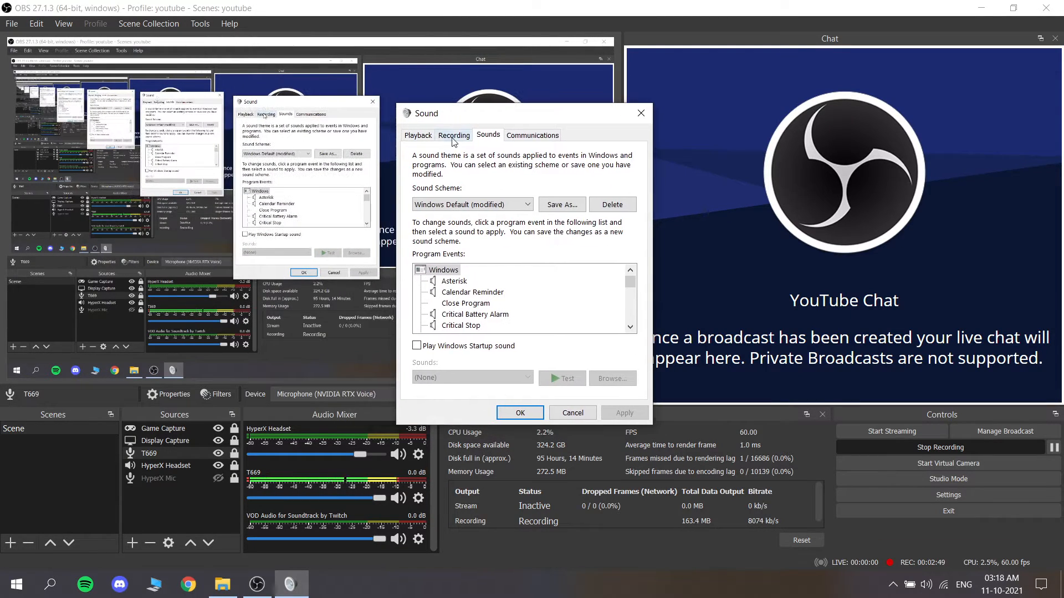
click(452, 138)
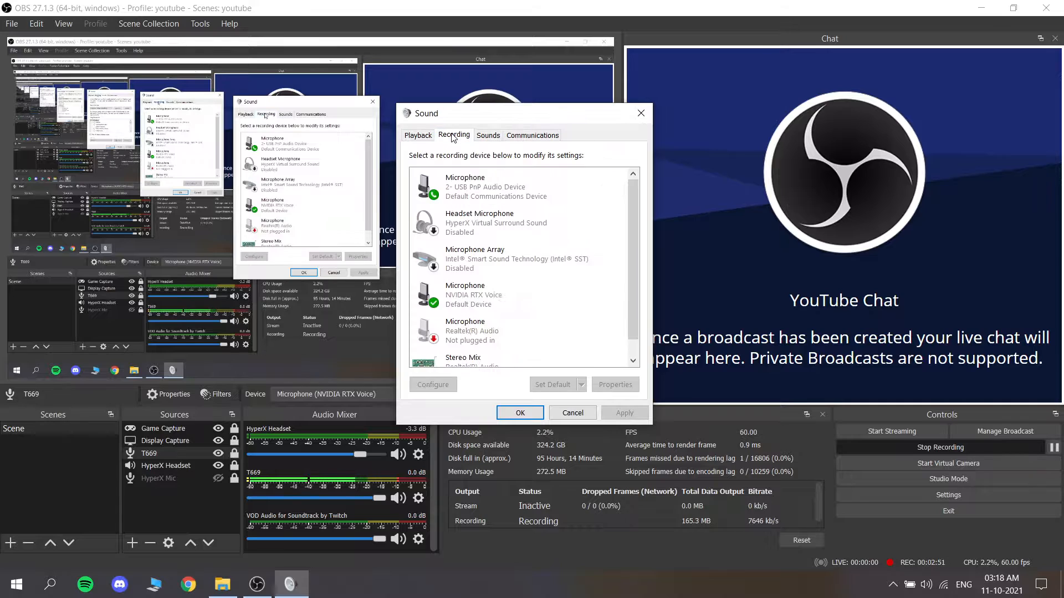
Step: Check the input level in the properties of the 2- USB PnP Audio Device microphone
click(474, 190)
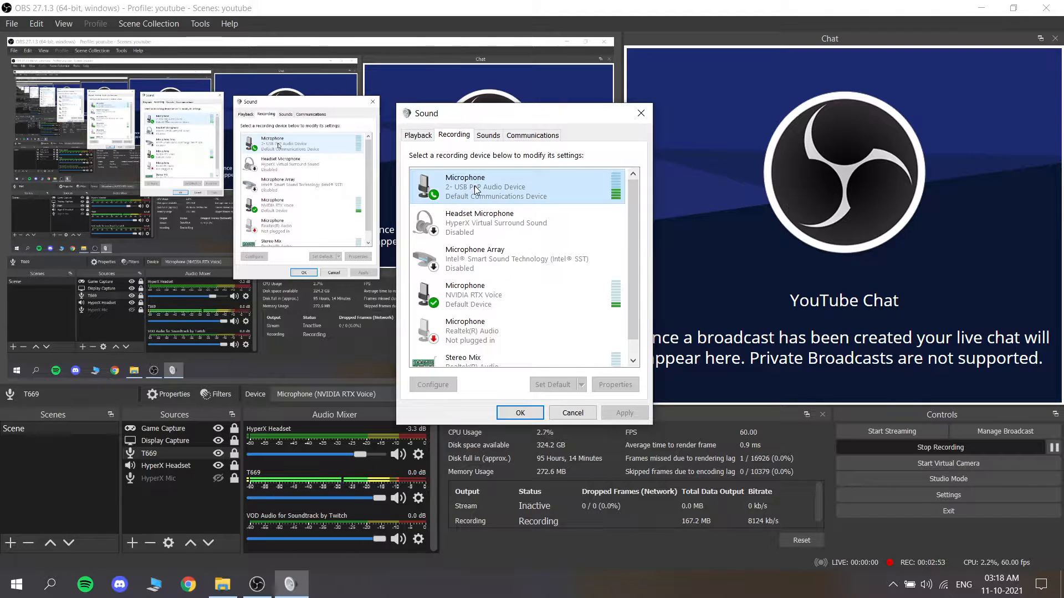
right_click(475, 189)
click(524, 269)
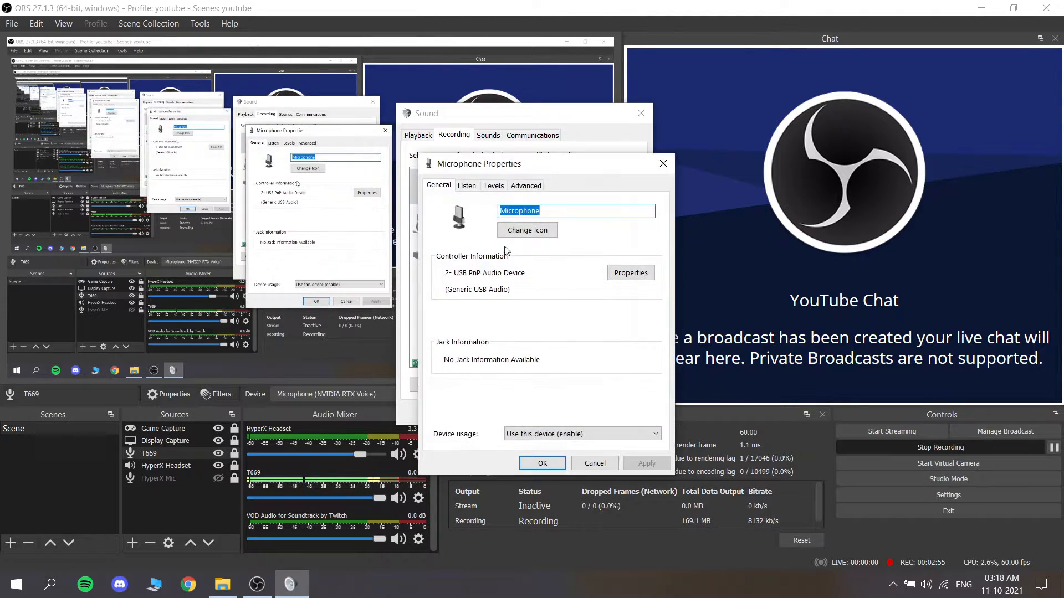
click(491, 188)
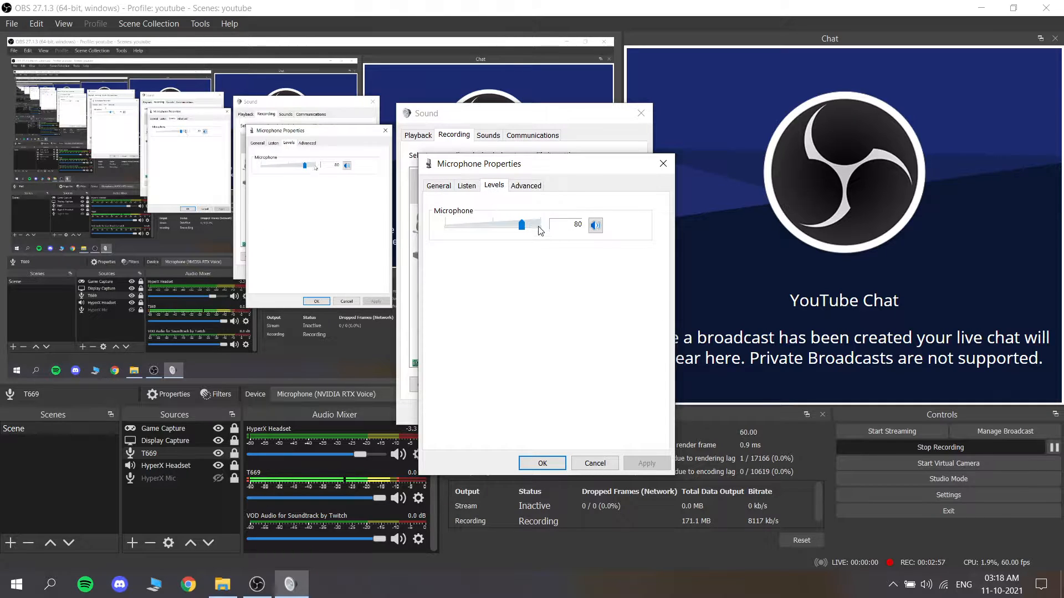
click(585, 465)
Step: Check the input level of the NVIDIA RTX Voice microphone, then cancel out of the Sound settings
right_click(501, 292)
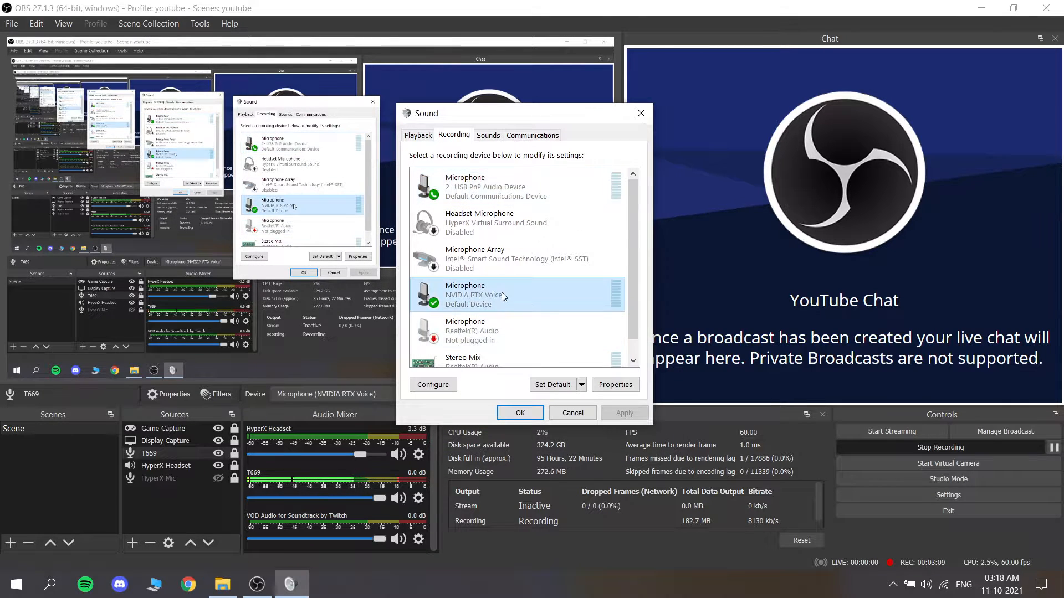
click(556, 376)
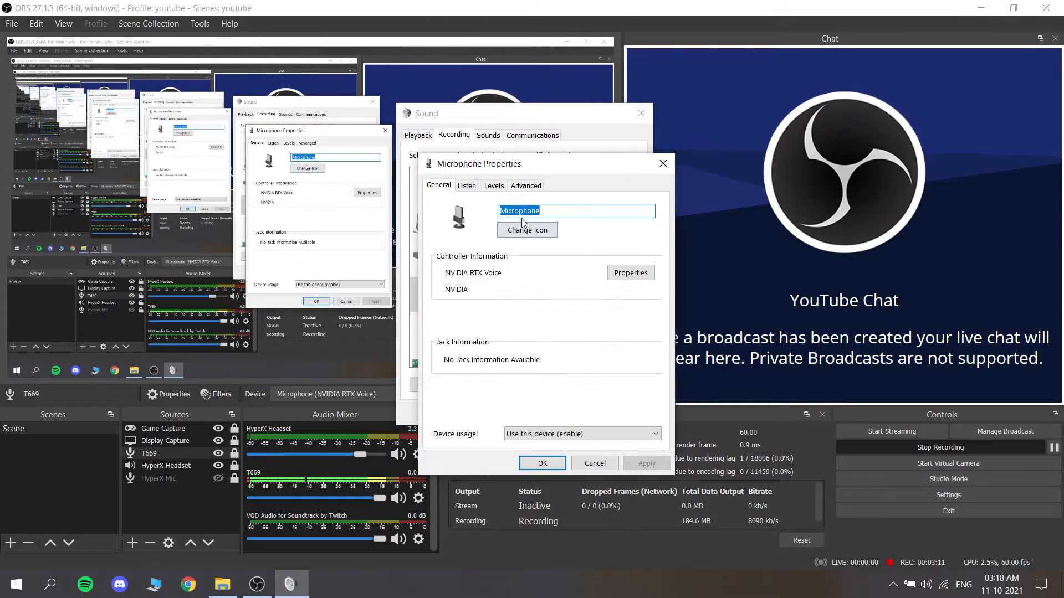
click(496, 186)
click(589, 464)
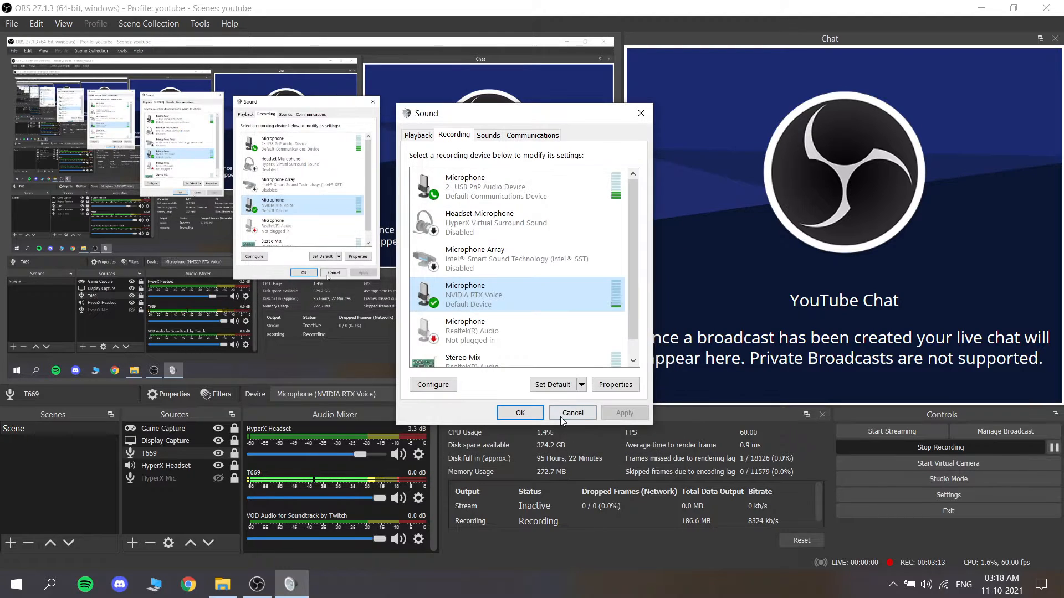
click(560, 416)
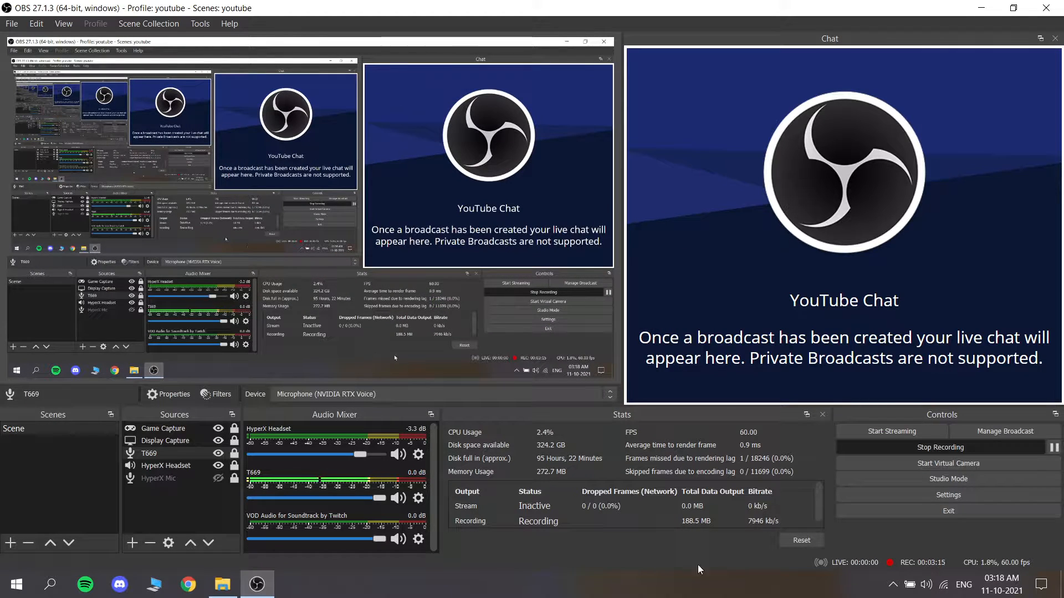
Step: Review the input device and noise removal settings in NVIDIA RTX Voice, then close its window
click(891, 587)
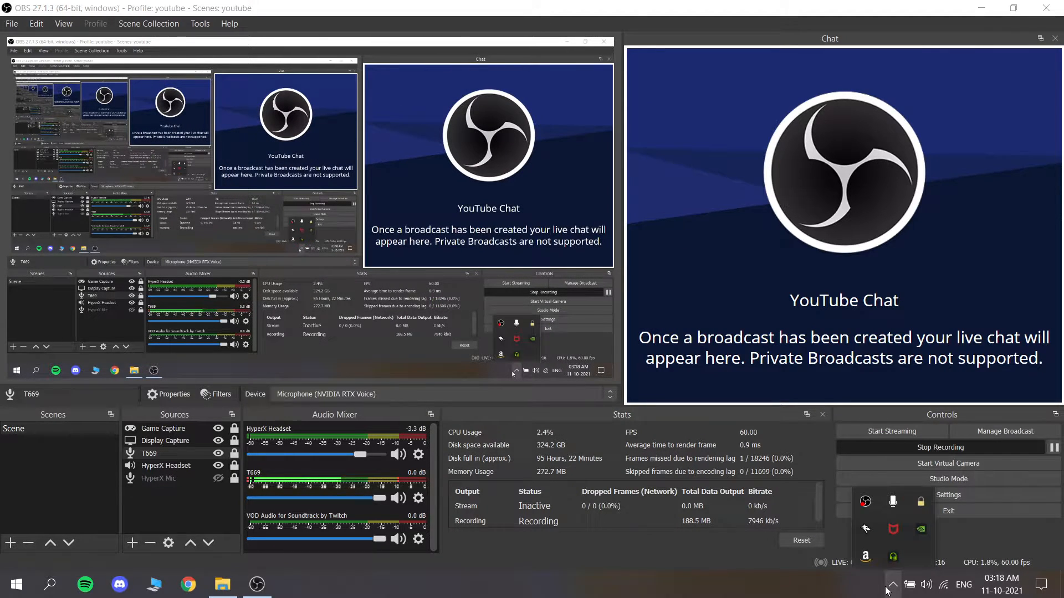
click(891, 556)
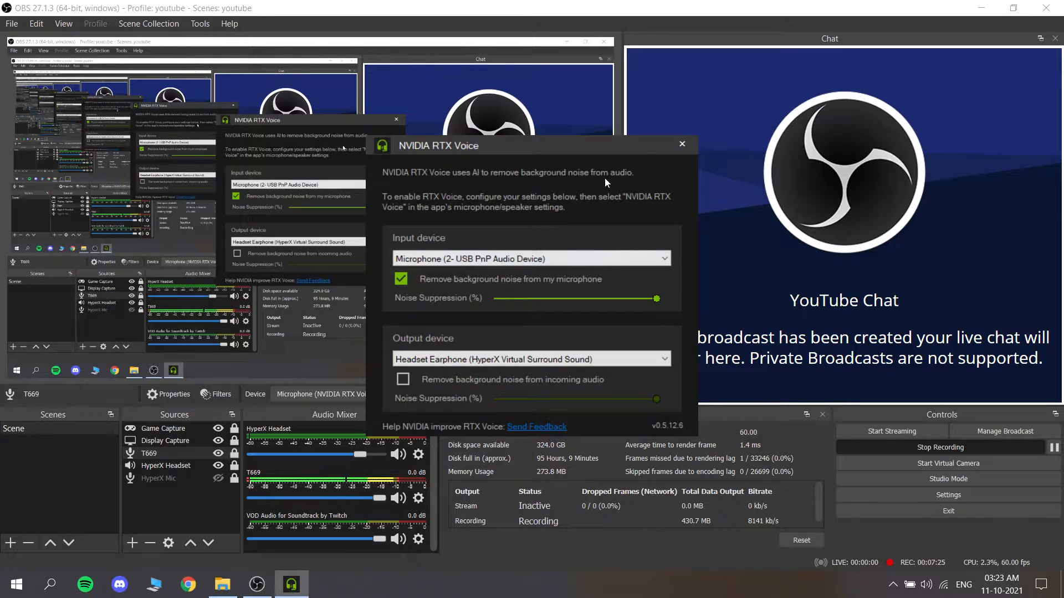
click(681, 145)
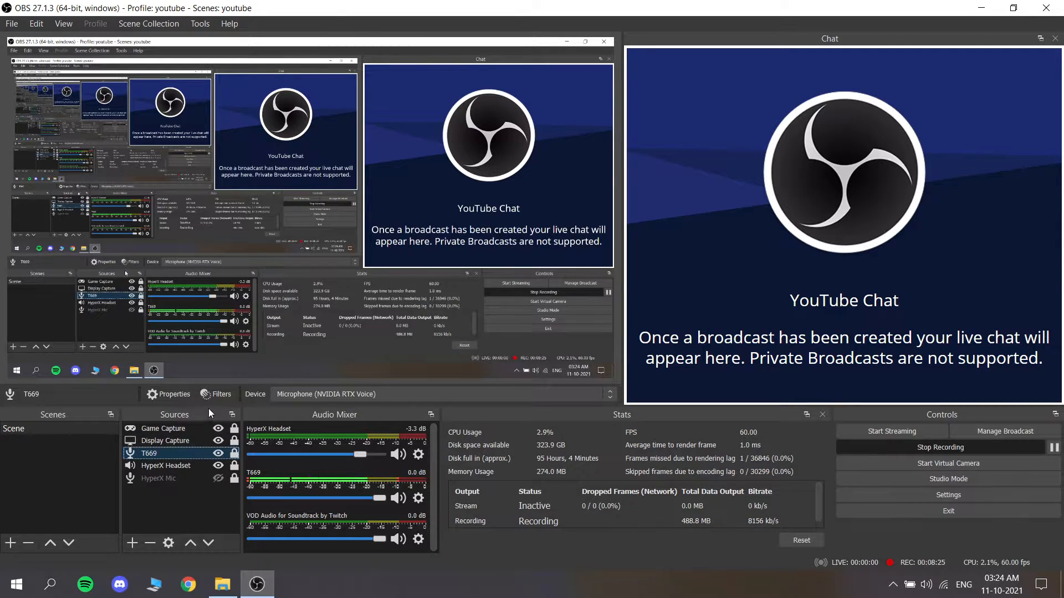
Step: Review the T669 source's audio filters and the methods offered for its Noise Suppression filter
click(221, 399)
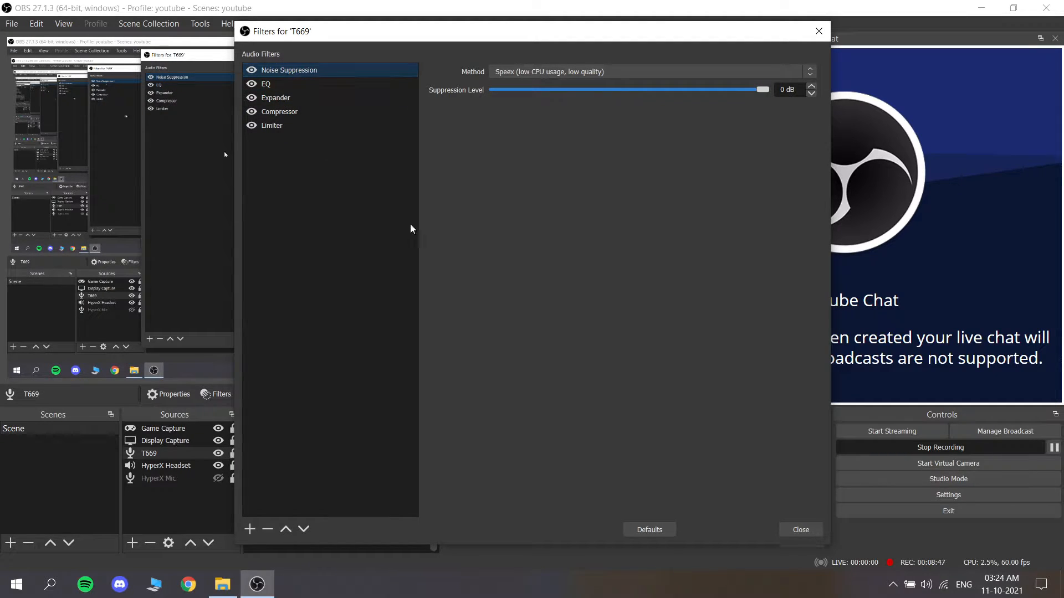
click(549, 69)
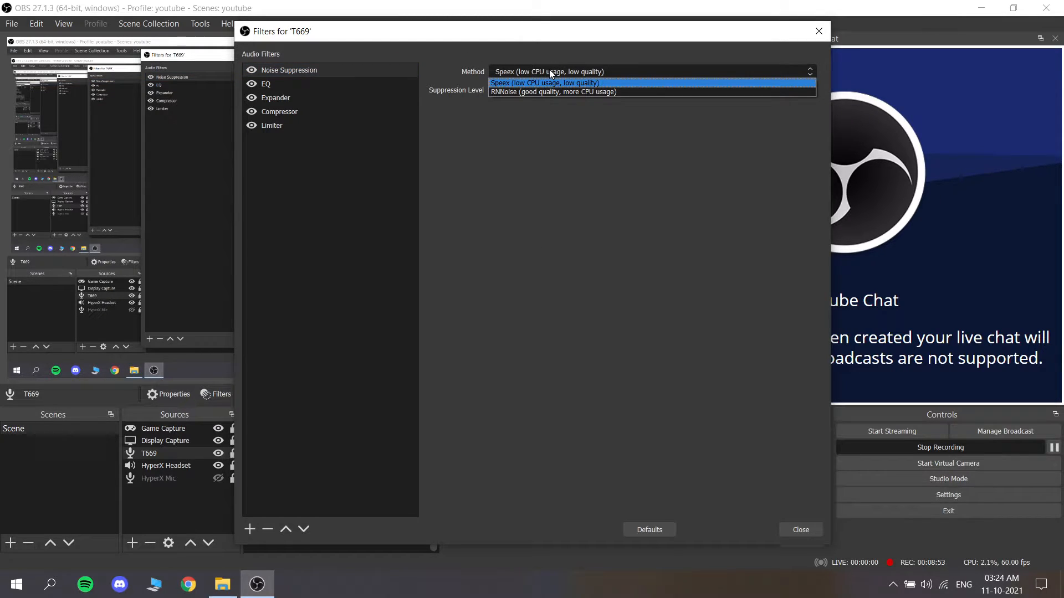
click(550, 71)
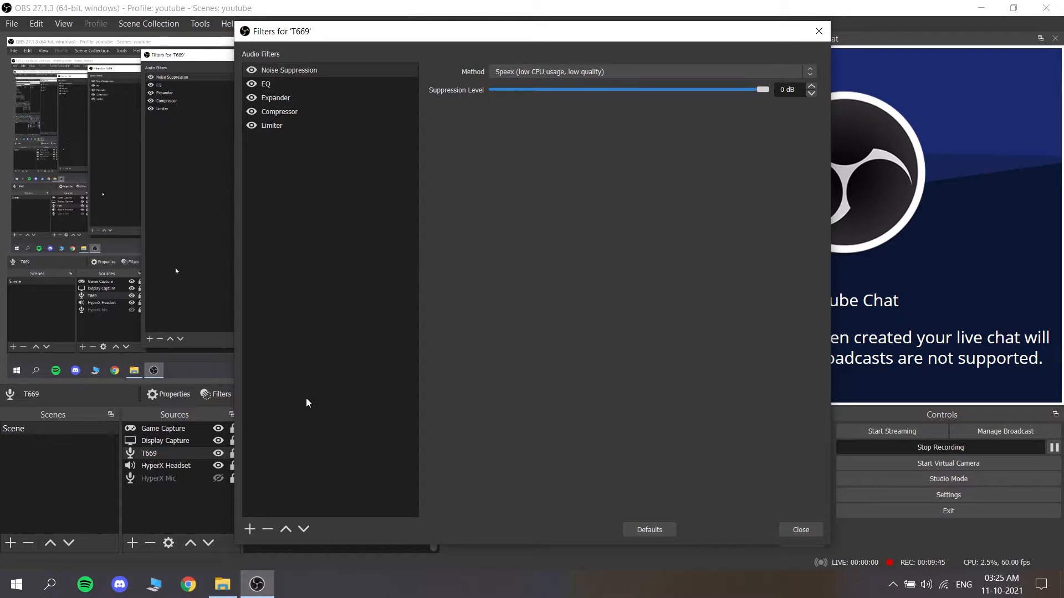
click(810, 528)
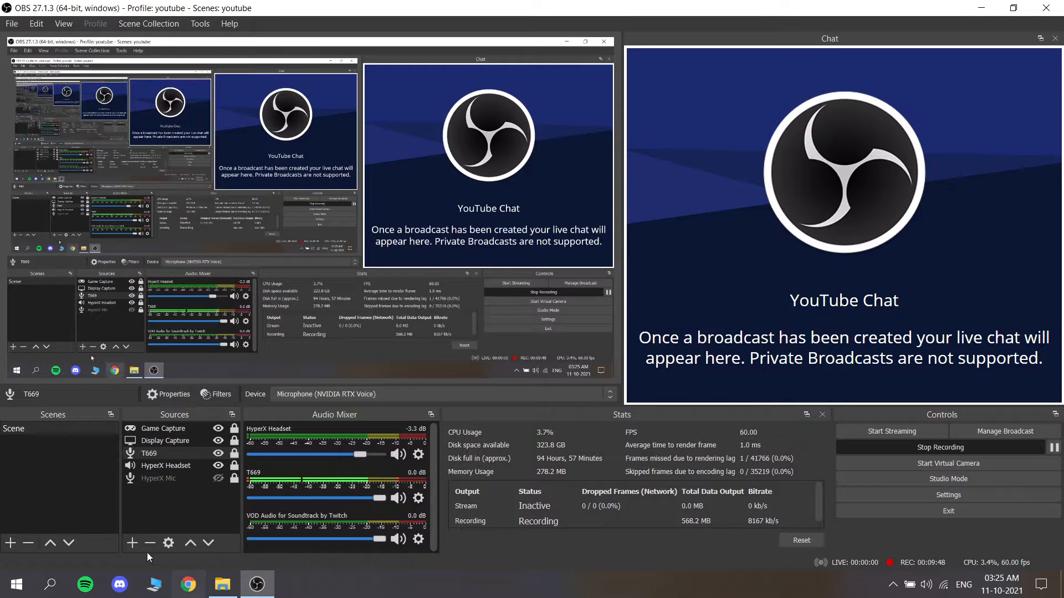
Step: Check the capture devices offered for the T669 source, then deselect the source
click(307, 397)
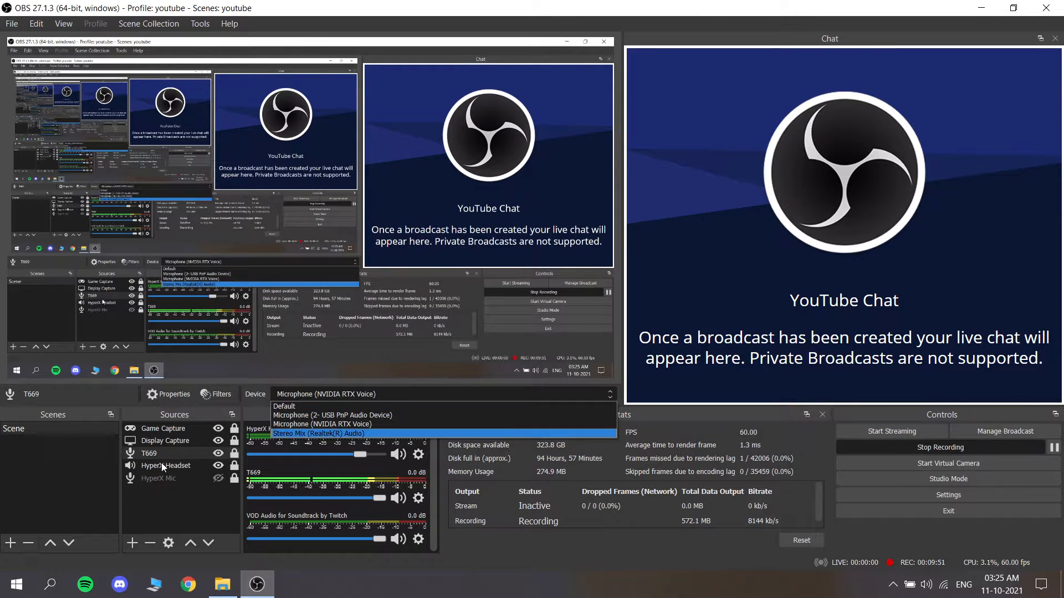
click(165, 502)
click(165, 501)
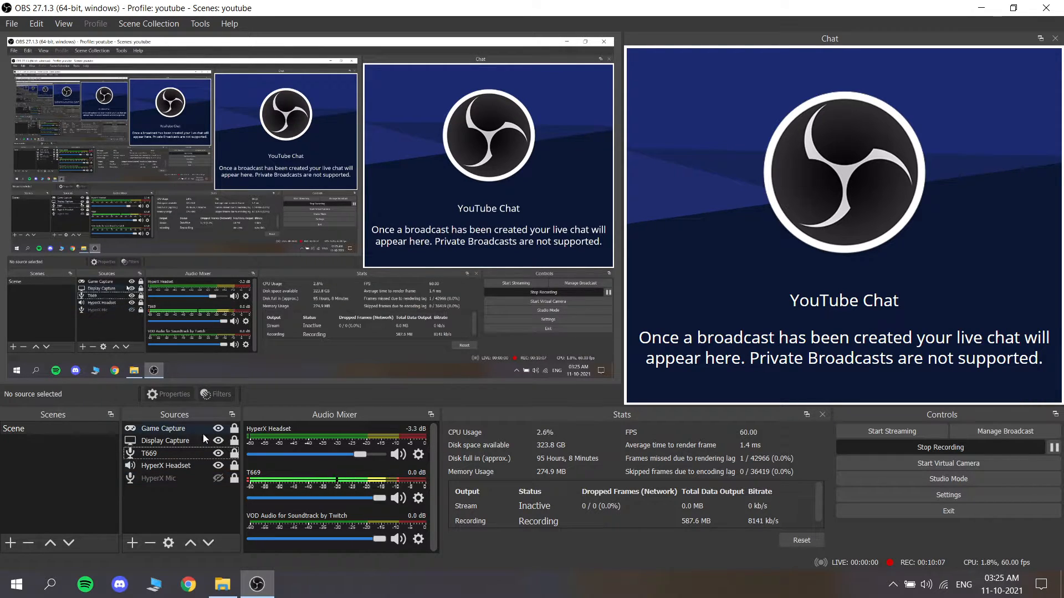
Step: Open the ReaEQ plug-in interface from the EQ filter of the T669 source and reposition its window
click(170, 451)
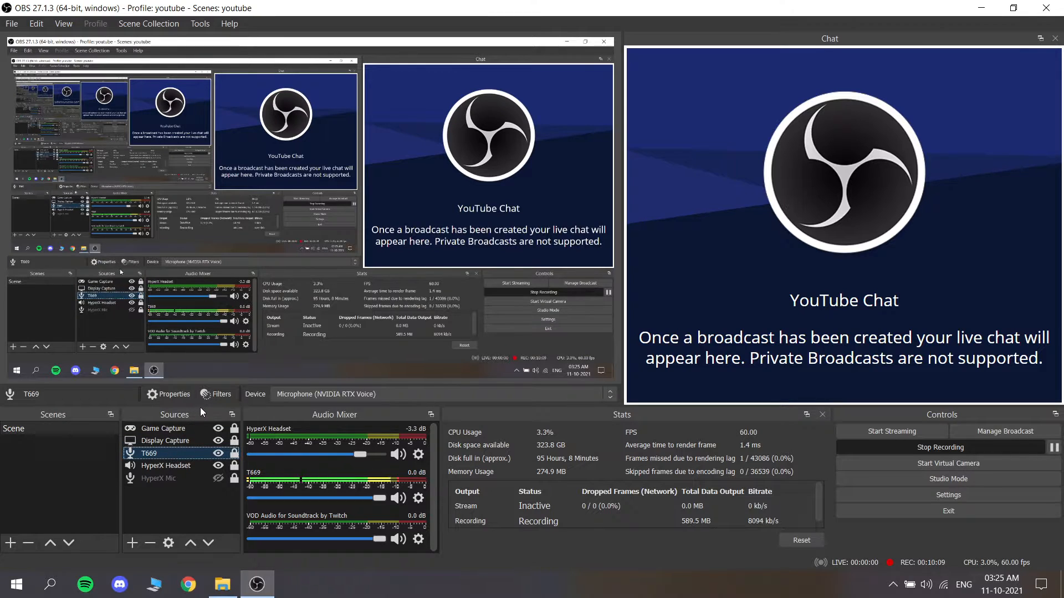
click(211, 397)
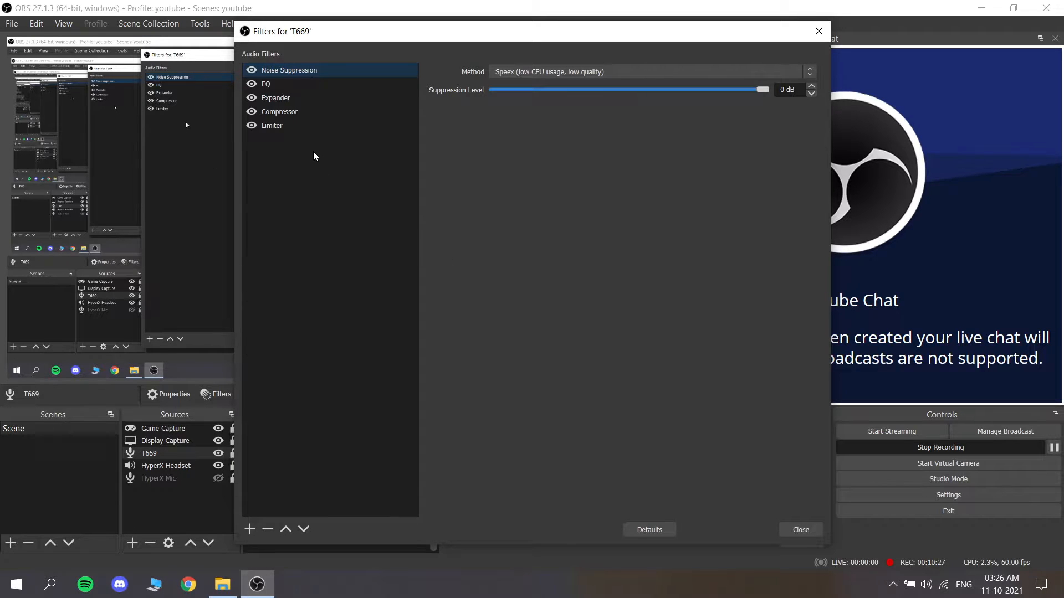
click(270, 86)
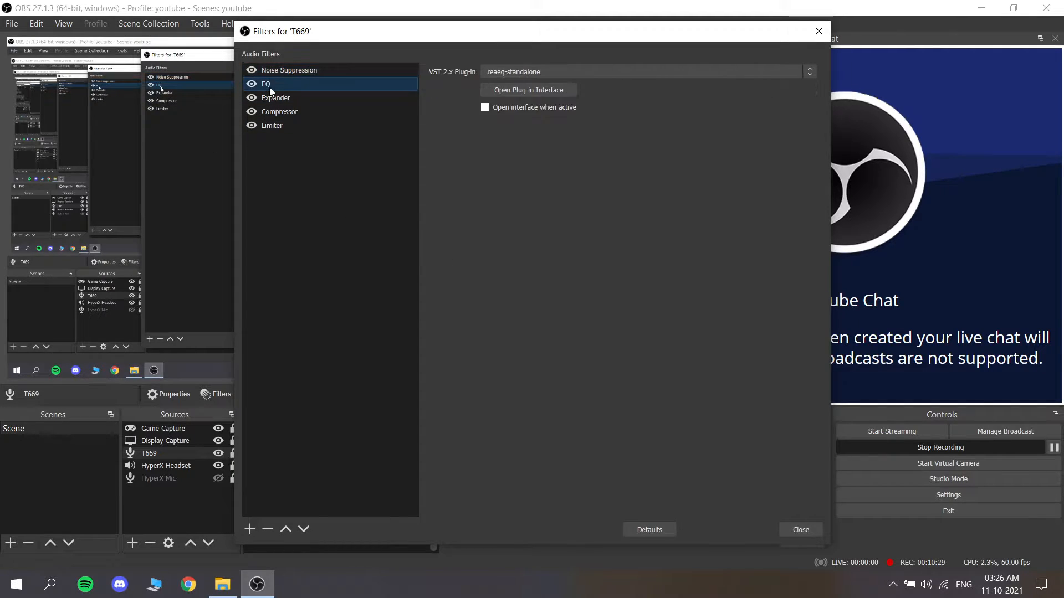
click(490, 95)
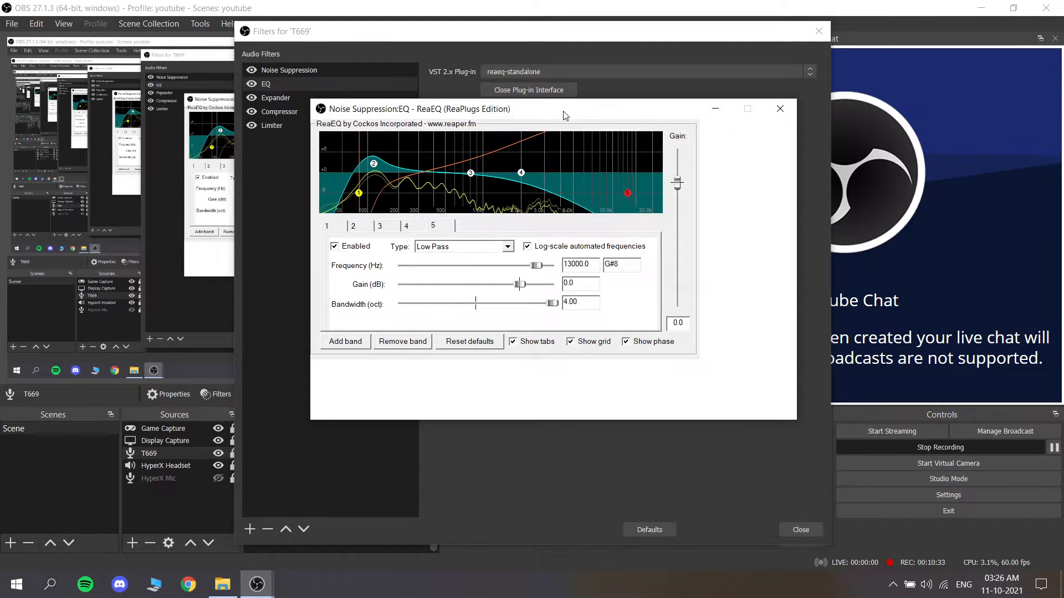
drag(562, 110, 575, 143)
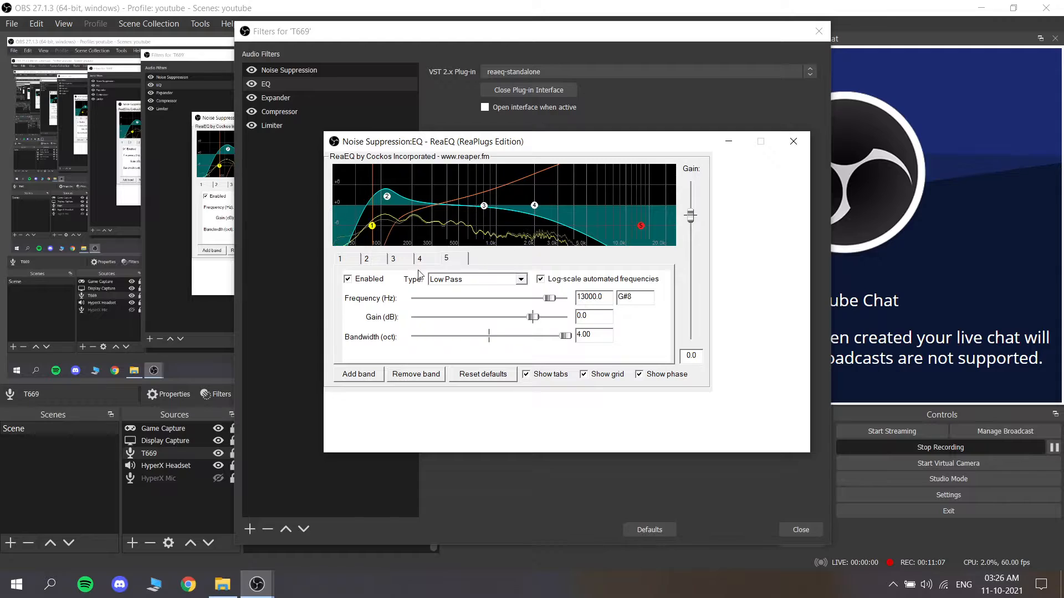
Step: Examine the type, frequency, gain and bandwidth settings of equalizer bands 1 and 2
click(347, 264)
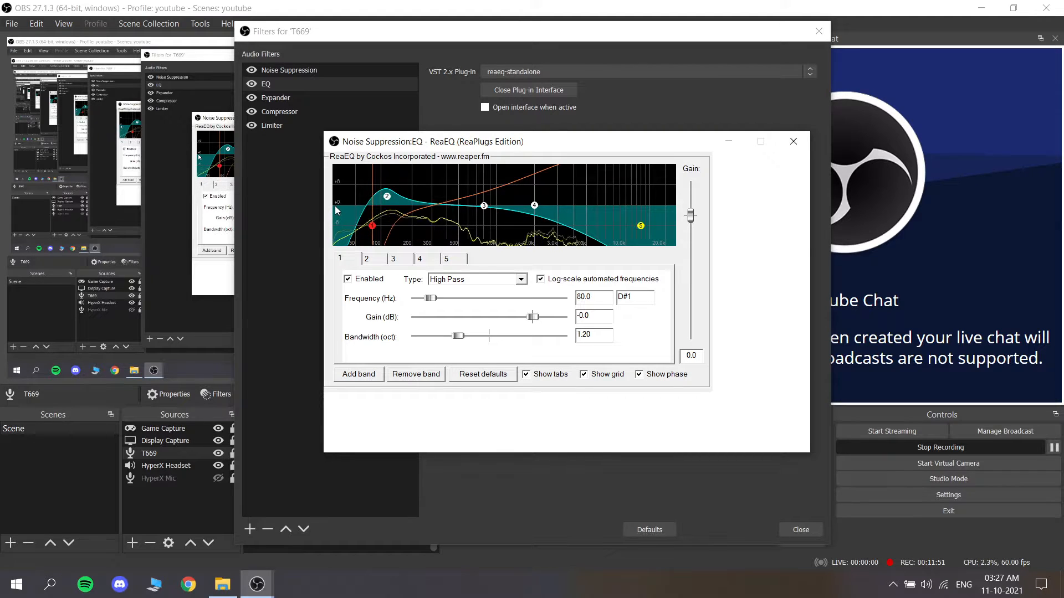
click(347, 279)
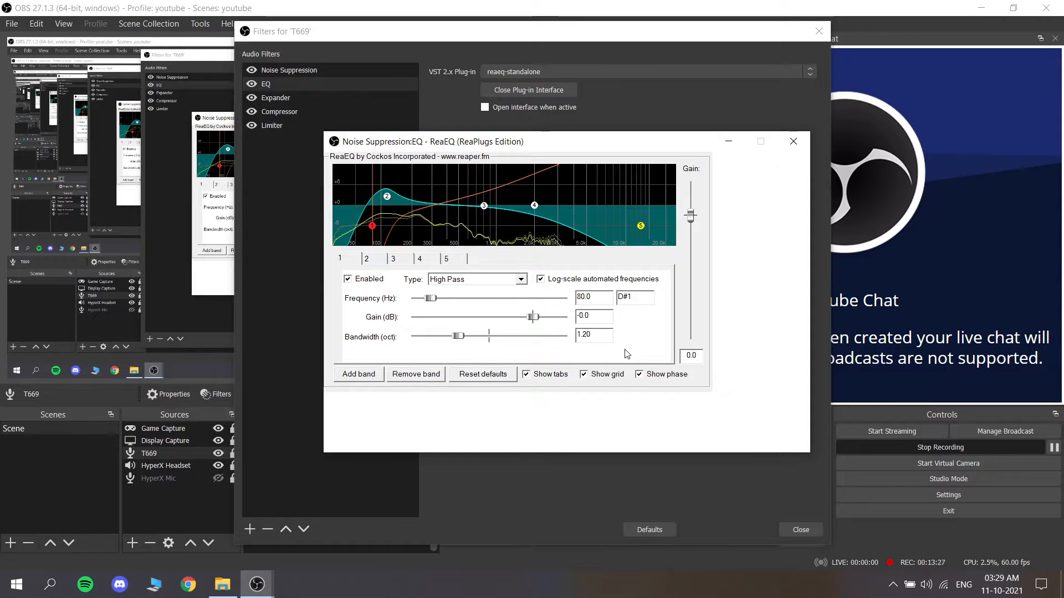
click(369, 259)
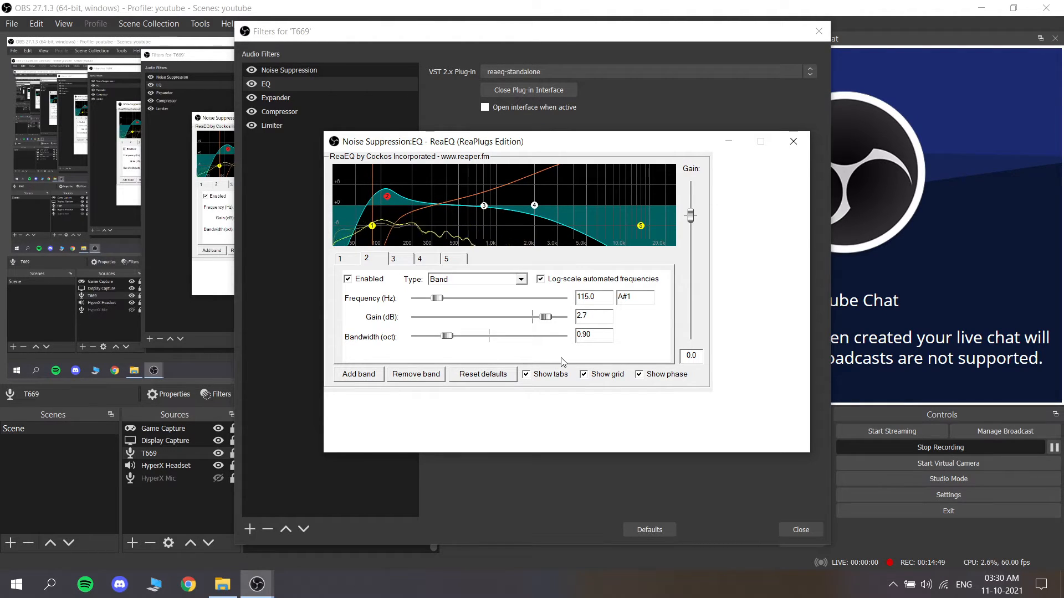
click(394, 259)
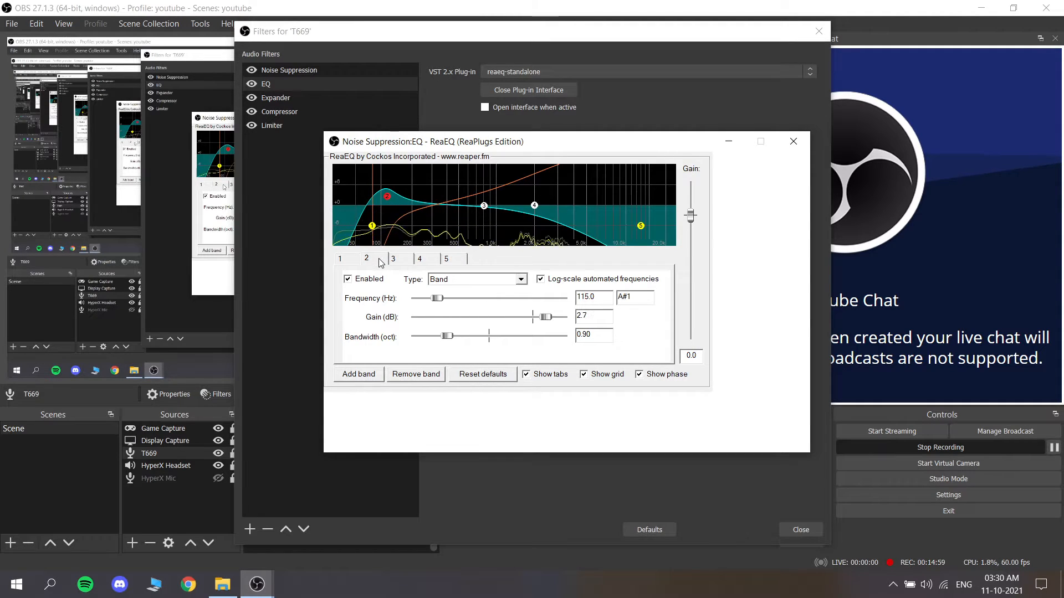
click(368, 259)
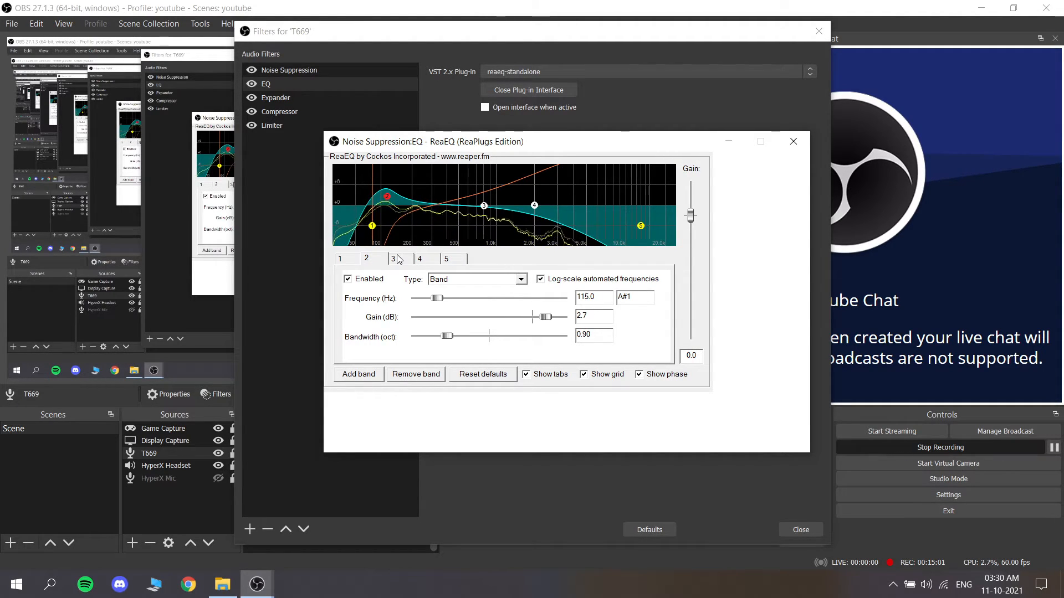
click(398, 259)
click(382, 261)
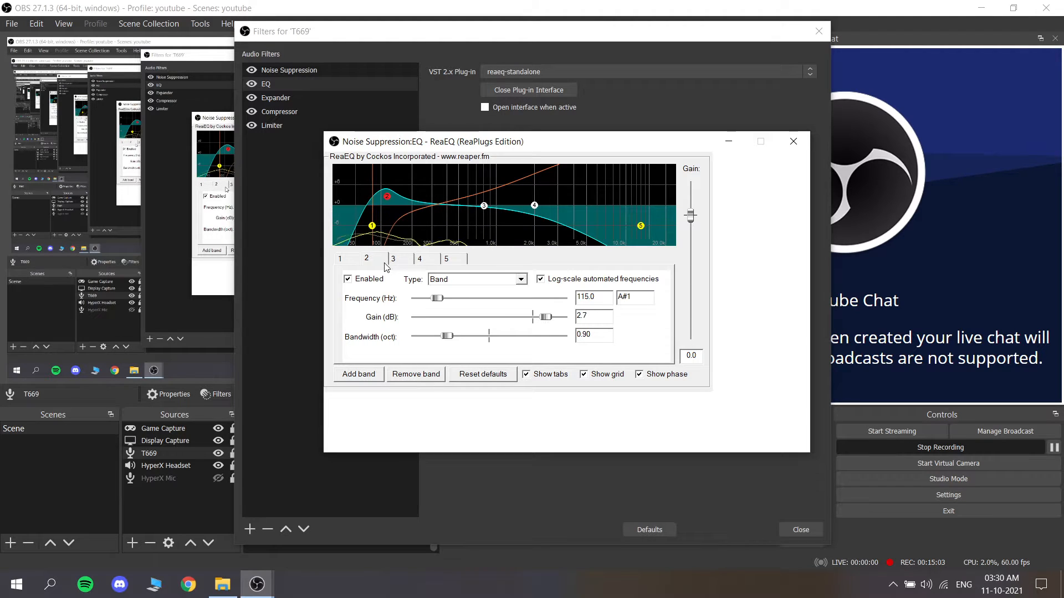
Step: Examine the settings of equalizer bands 3, 4 and 5, then close the ReaEQ window
click(398, 260)
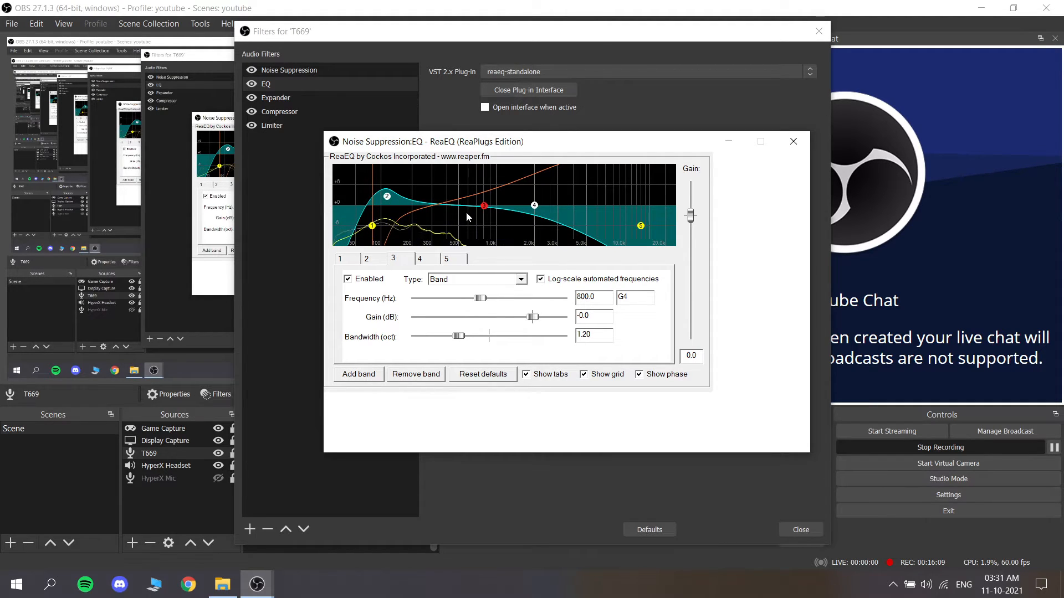
mouse_move(483, 206)
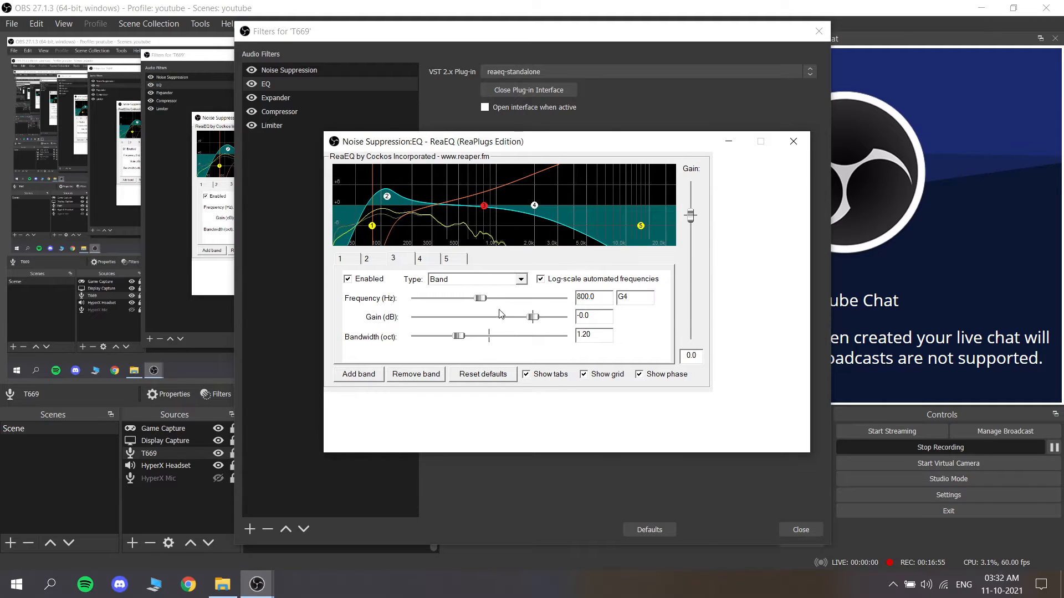
click(421, 259)
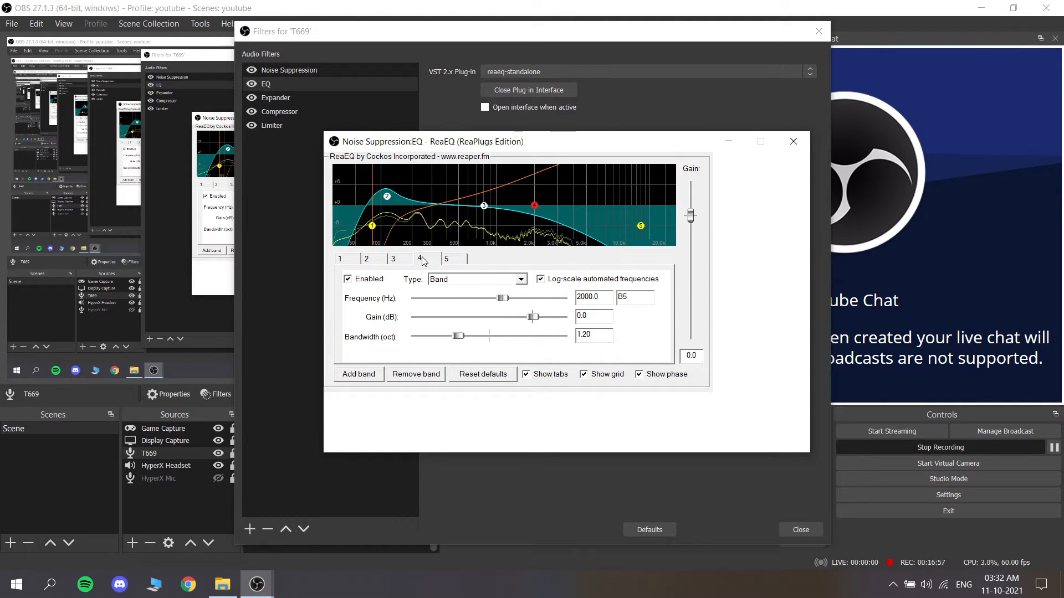
click(396, 259)
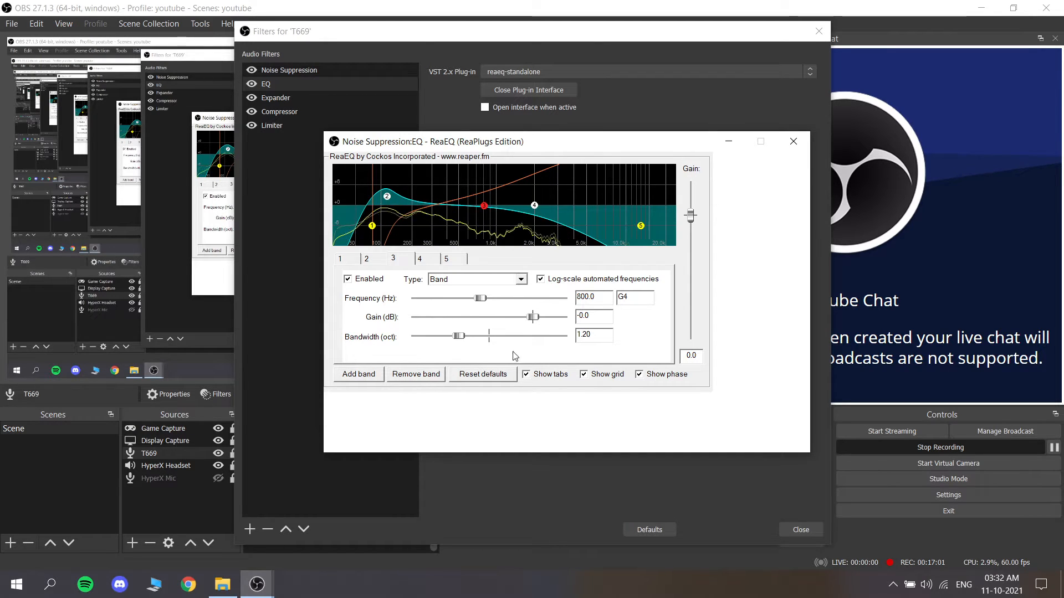
click(438, 259)
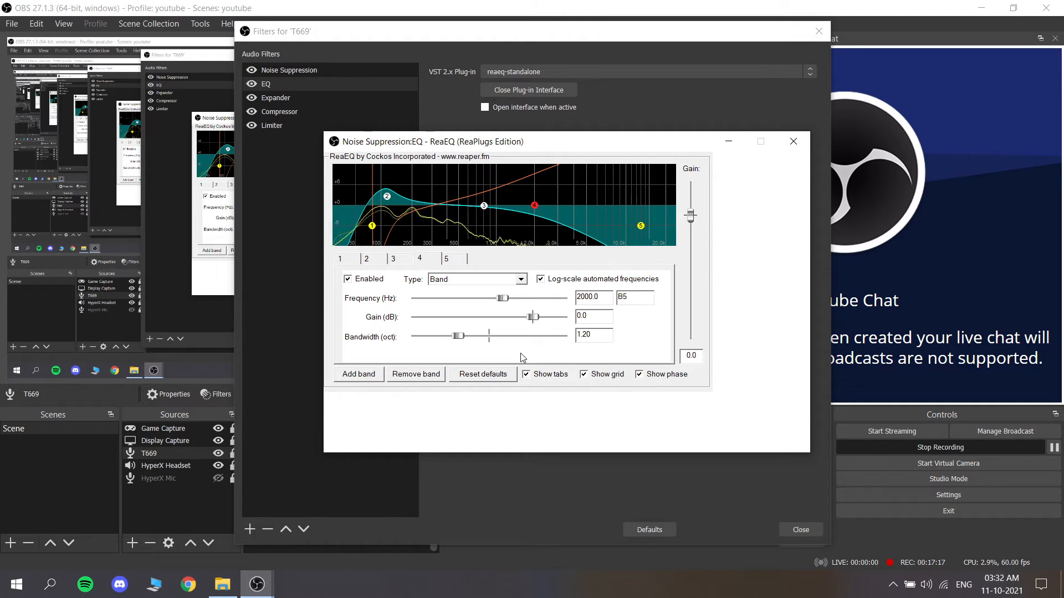
click(460, 259)
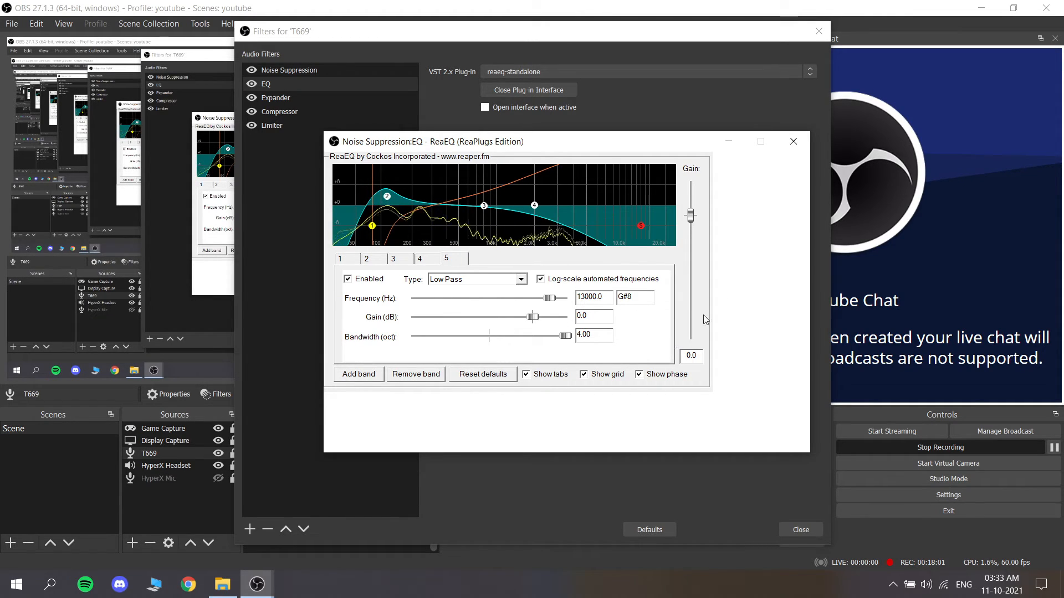
click(790, 141)
Step: Review the Expander filter's settings and compare them with those of the Compressor filter
click(298, 99)
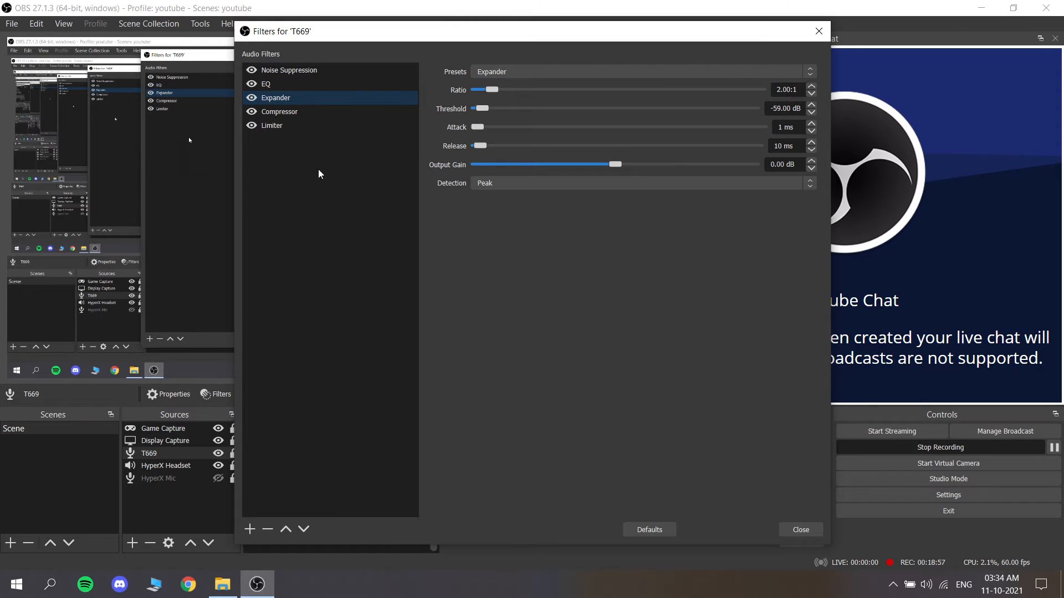
click(291, 113)
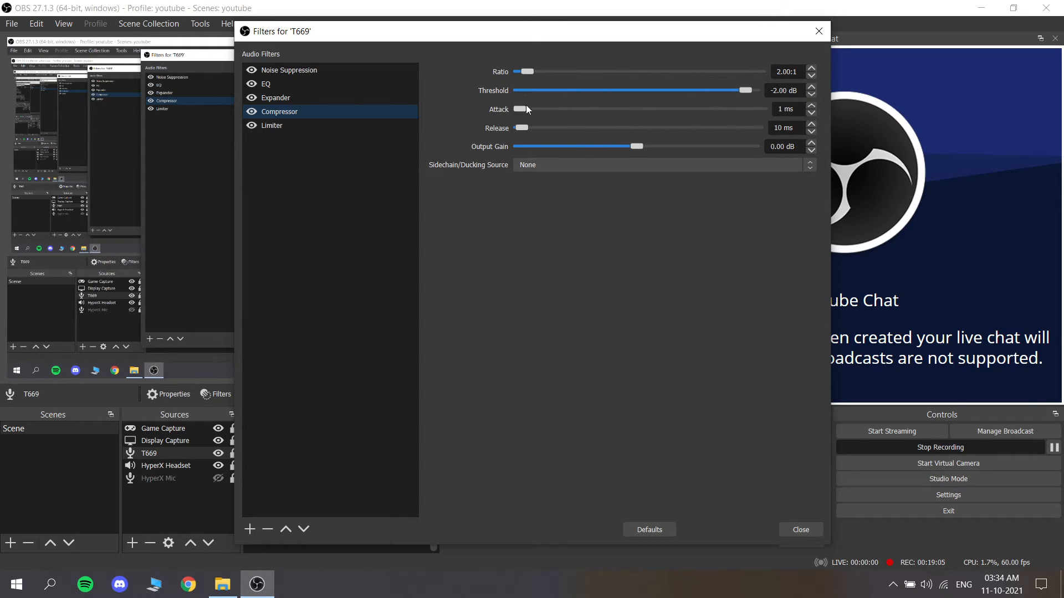
click(336, 99)
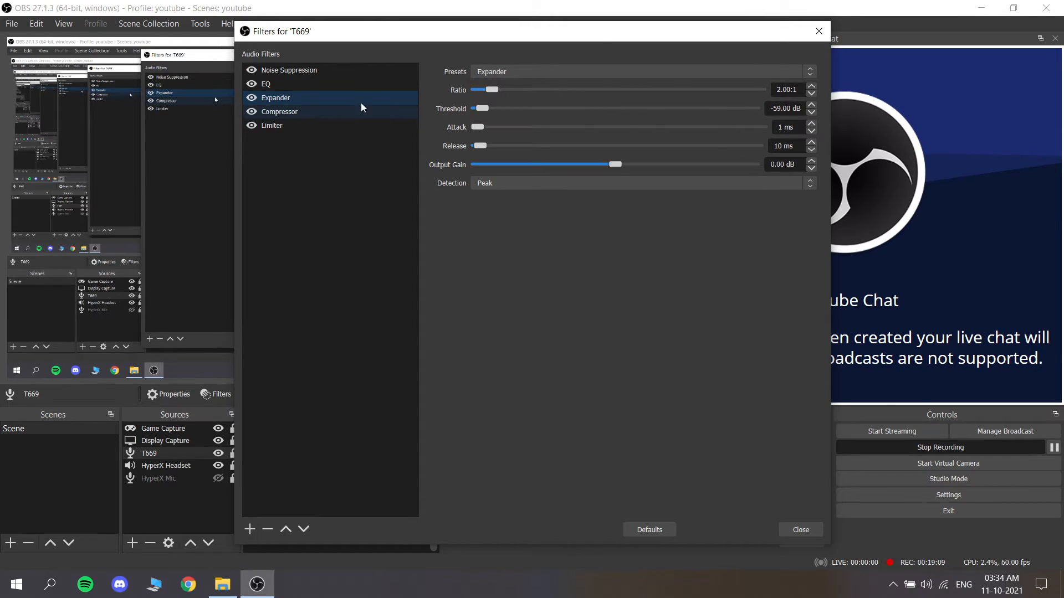
click(344, 109)
click(344, 102)
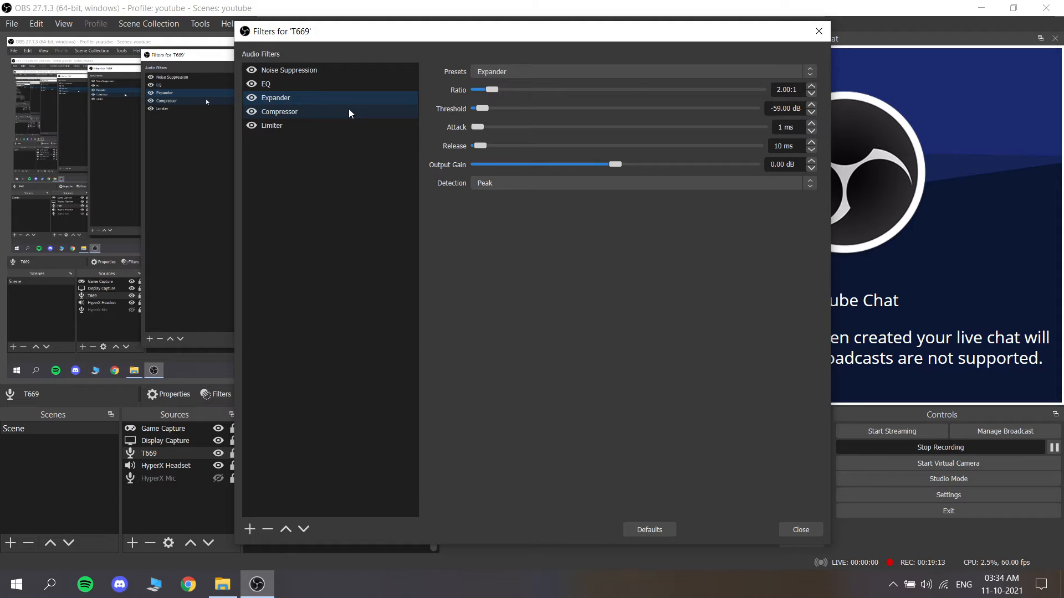
Step: Compare the Compressor filter's settings with the threshold and release of the Limiter filter
click(348, 112)
click(347, 124)
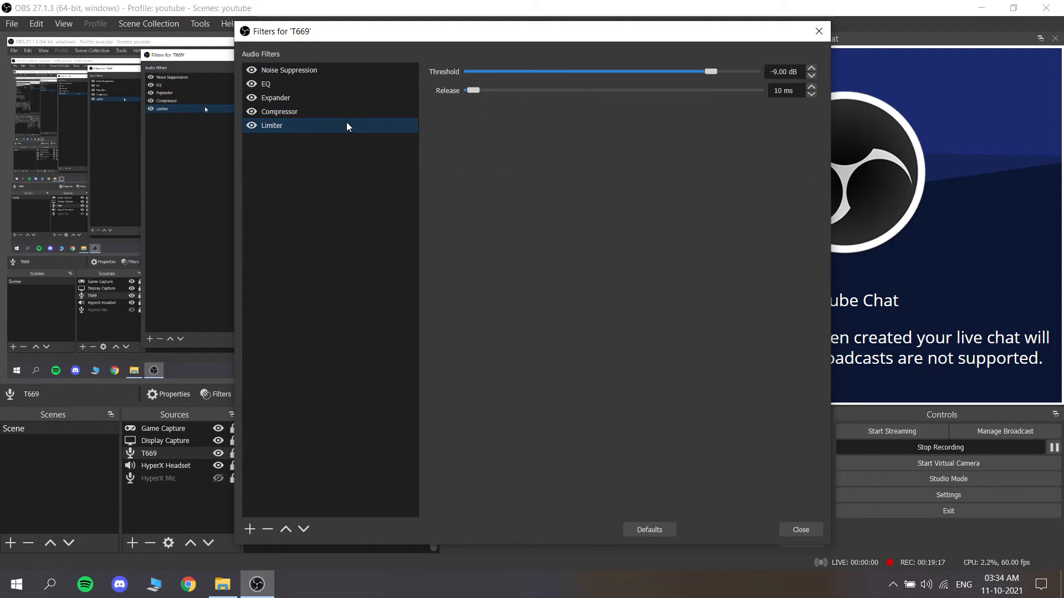
click(352, 113)
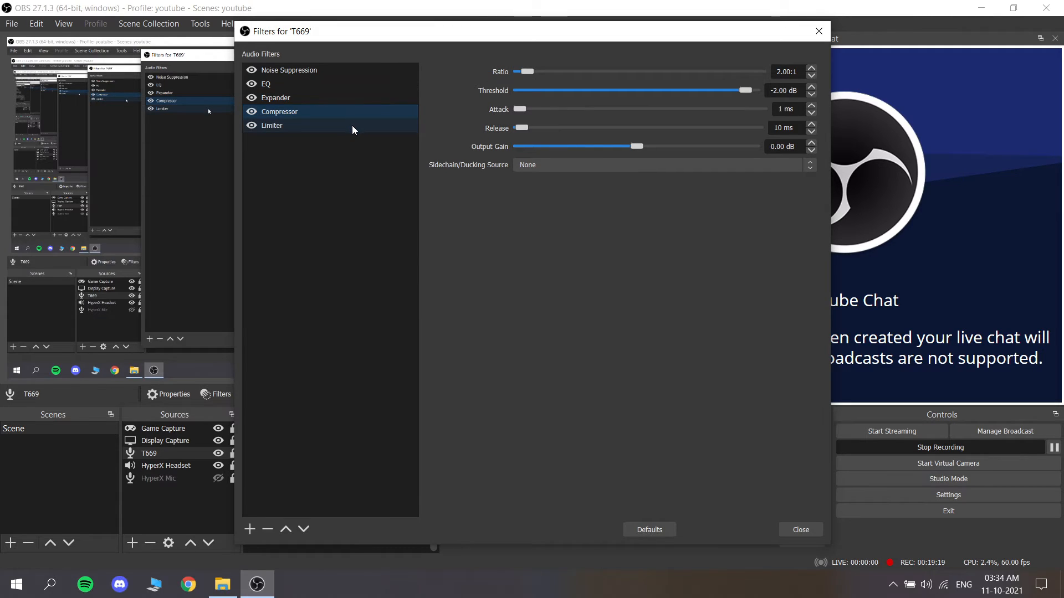
click(352, 125)
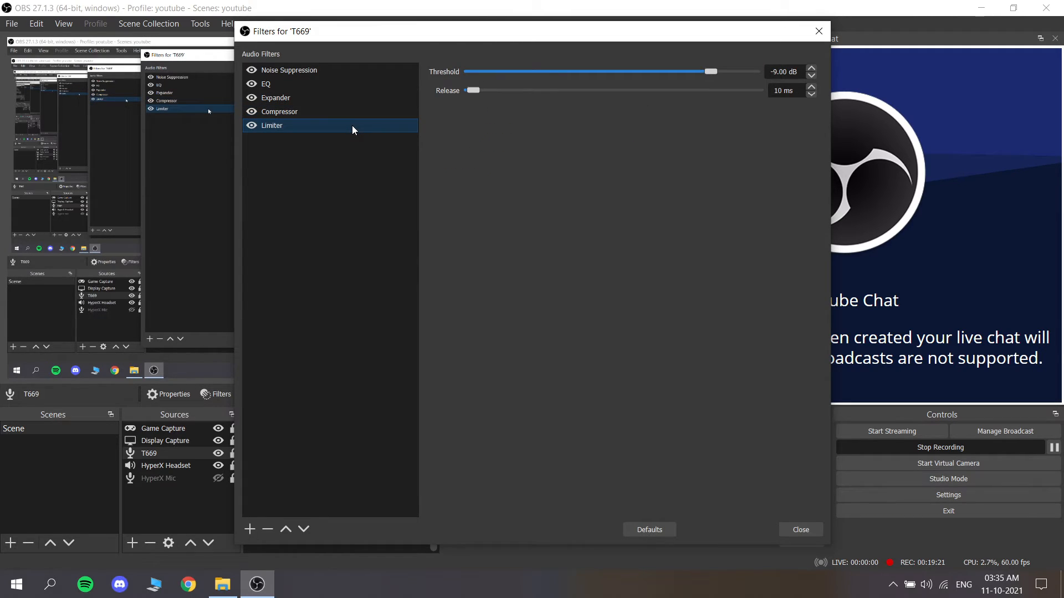
click(315, 111)
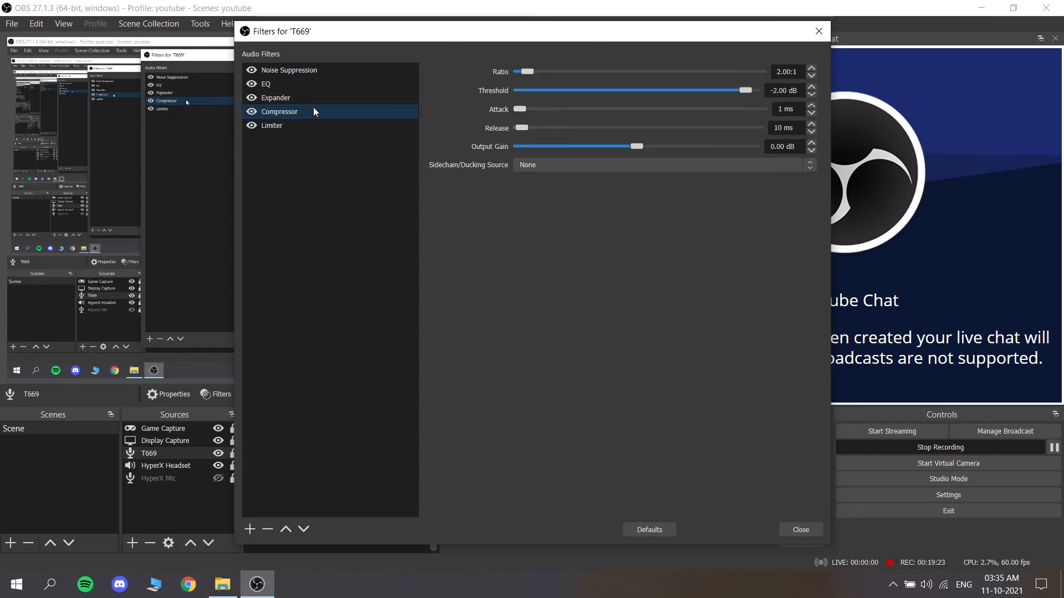
Step: Go through the Expander, Compressor and Limiter settings in order, then close the T669 filters window
click(310, 97)
click(314, 111)
click(317, 125)
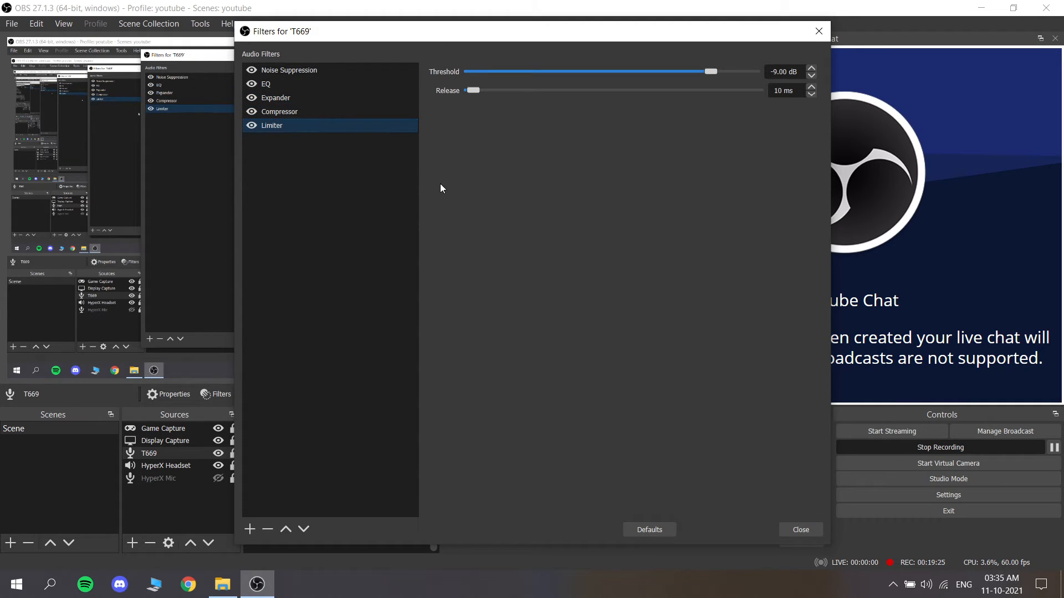
click(354, 98)
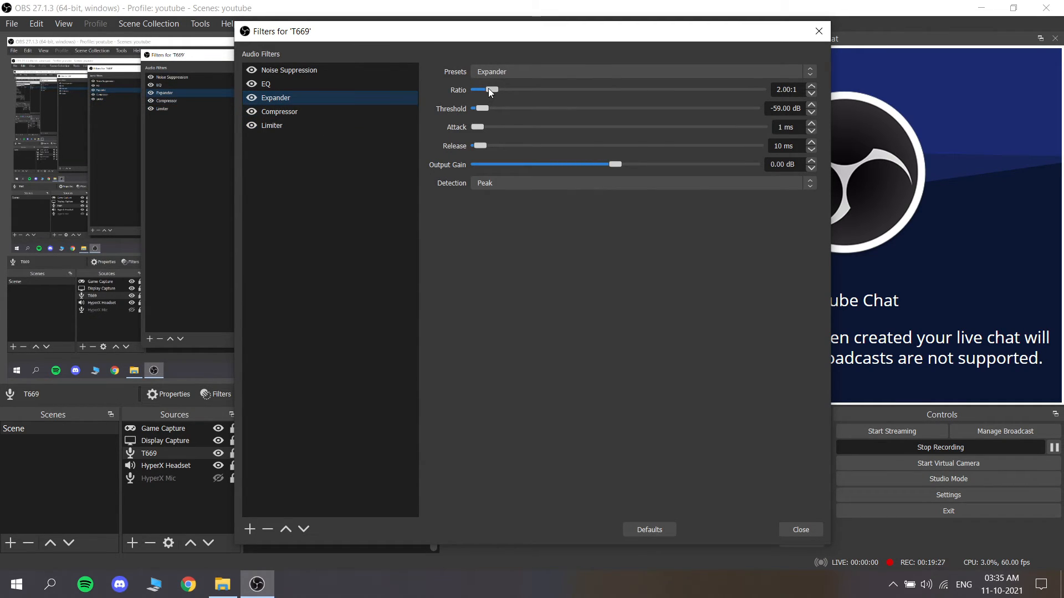
click(277, 112)
click(287, 125)
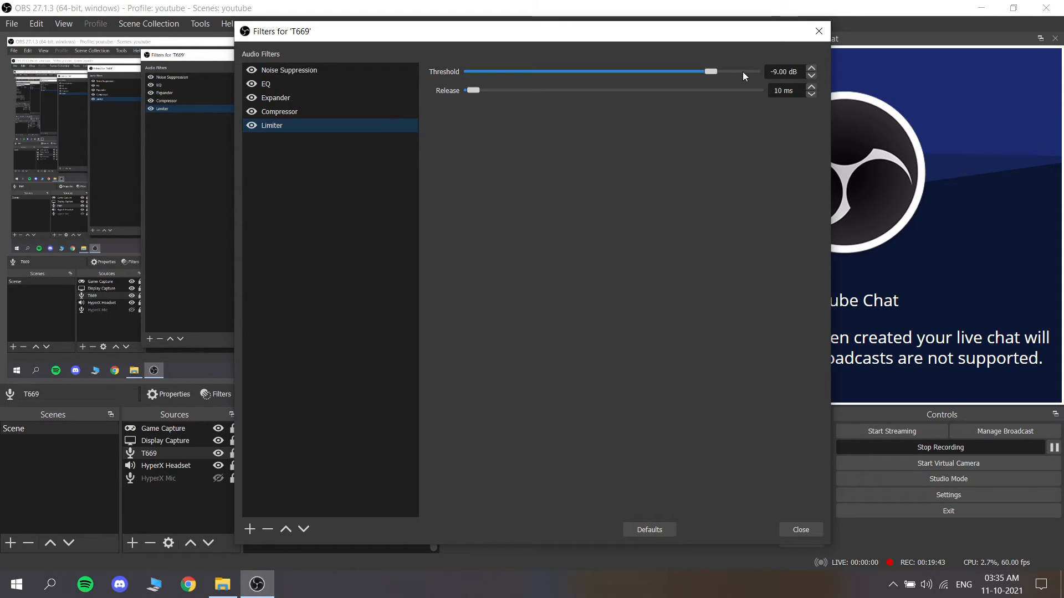
click(802, 529)
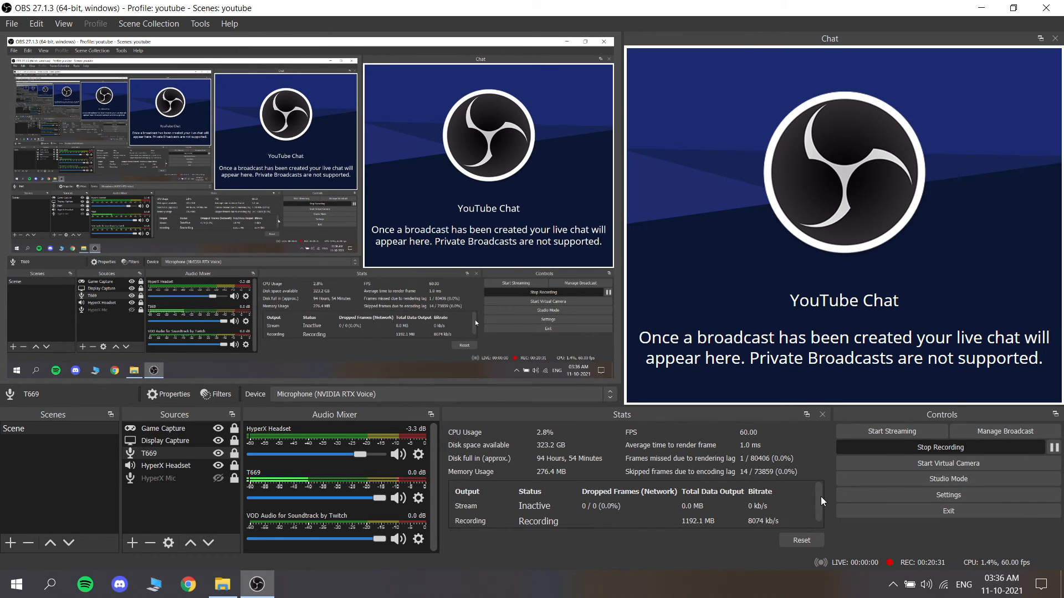
drag(820, 496, 820, 507)
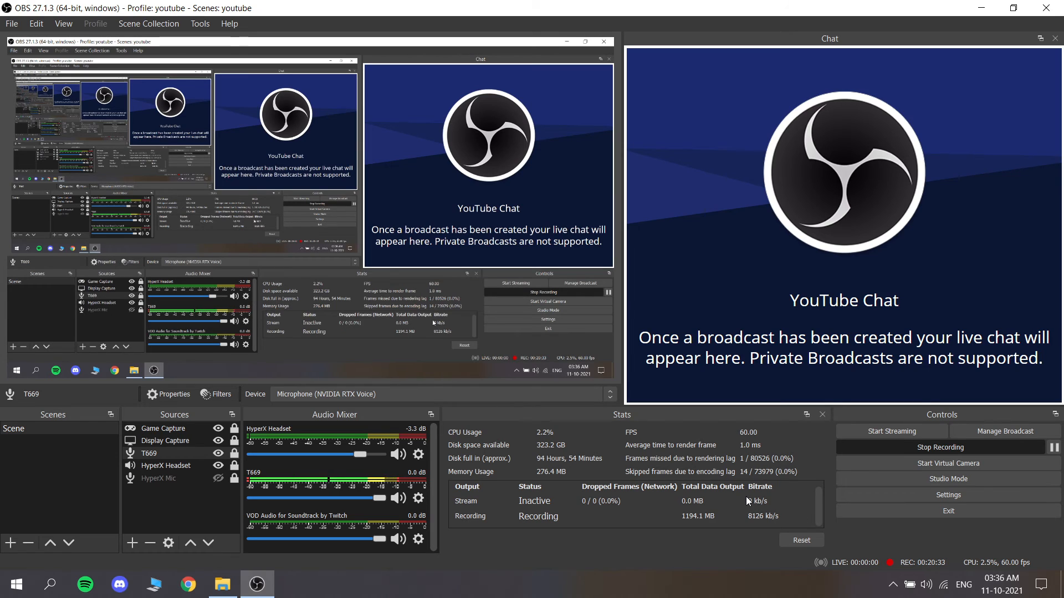